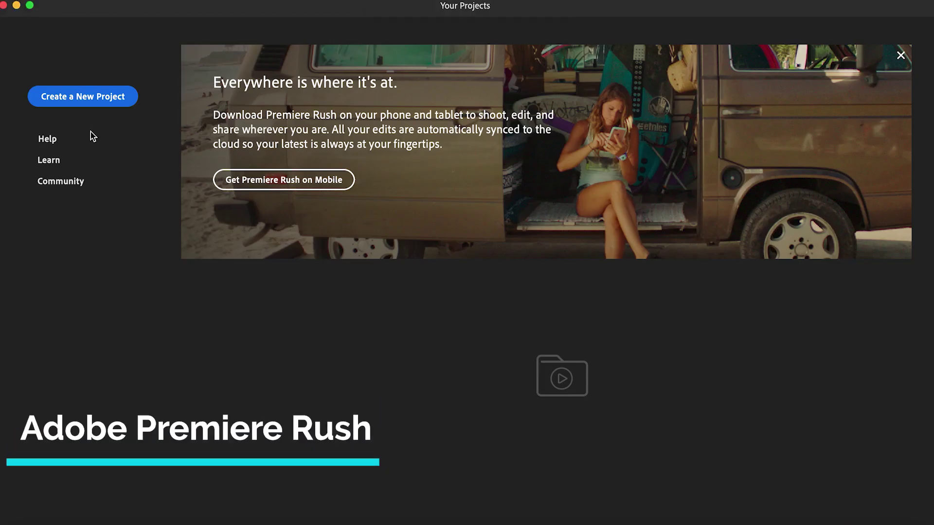
- Create a new project, dismiss the settings popup, and browse the Untitled drive
{"action": "left_click", "coordinate": [82, 100]}
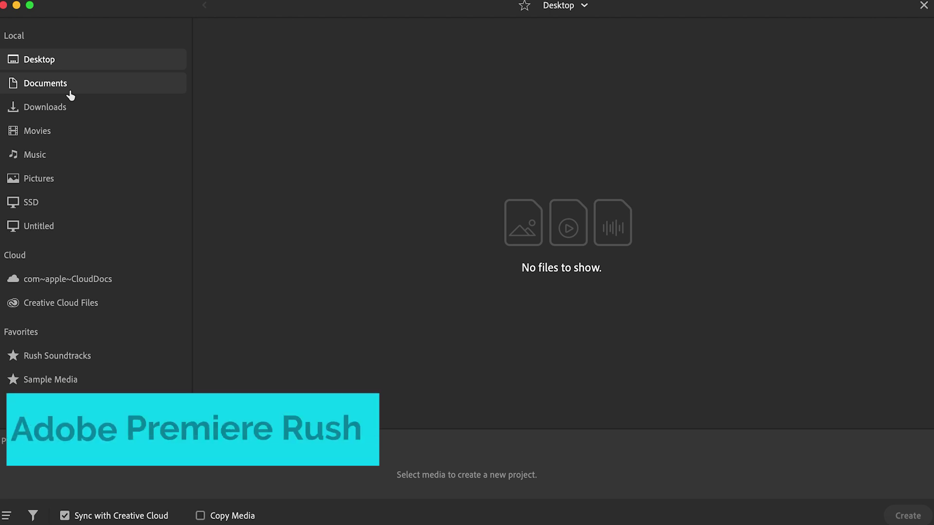
{"action": "left_click", "coordinate": [313, 408]}
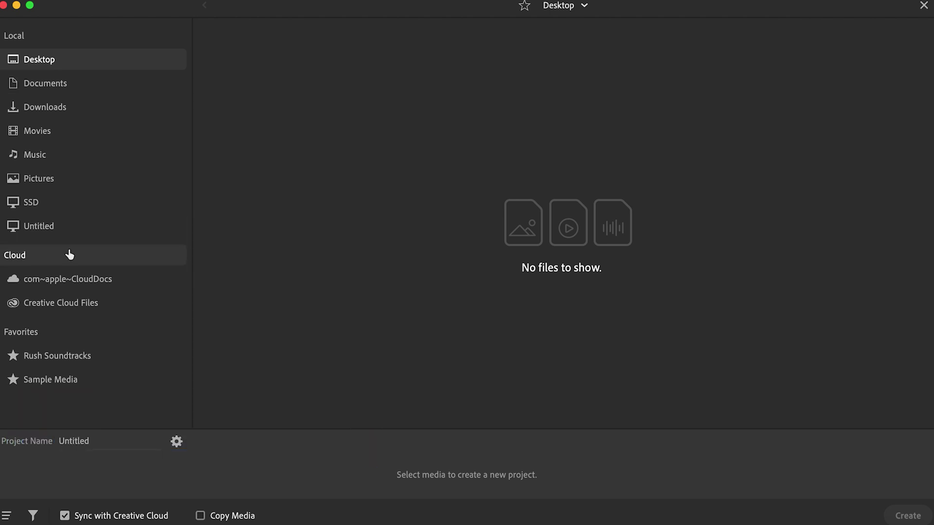
{"action": "left_click", "coordinate": [44, 225]}
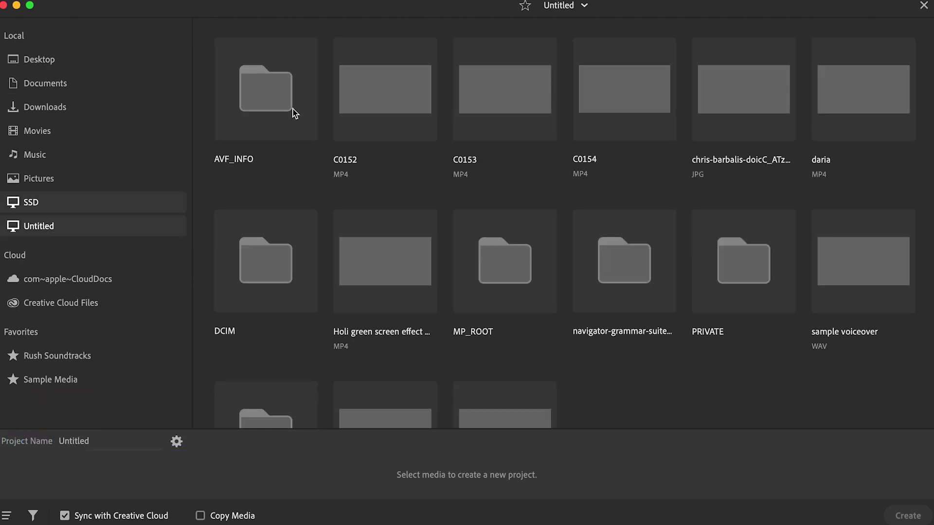
- Select C0153, C0154, the meadow photo, the Holi clip, daria and sample voiceover
{"action": "left_click", "coordinate": [534, 106]}
{"action": "left_click", "coordinate": [625, 93]}
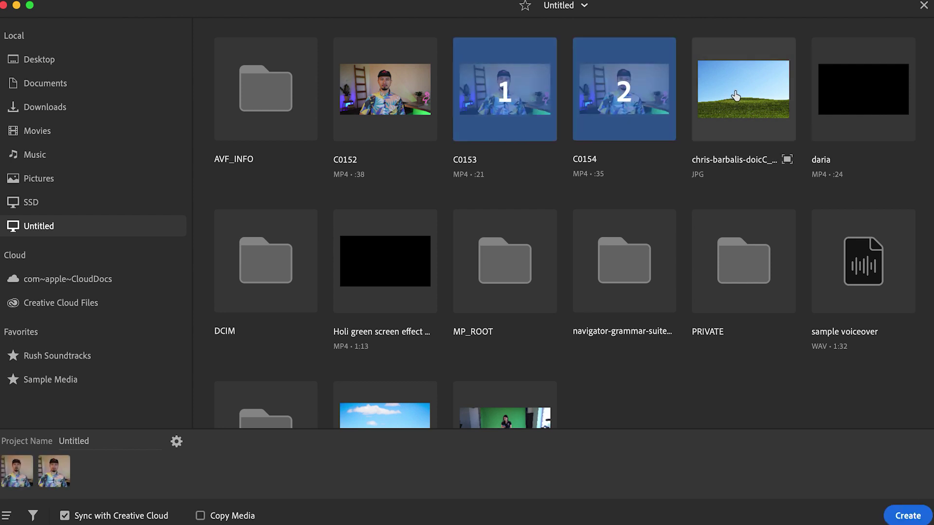
{"action": "left_click", "coordinate": [743, 92]}
{"action": "left_click", "coordinate": [422, 264]}
{"action": "left_click", "coordinate": [894, 79]}
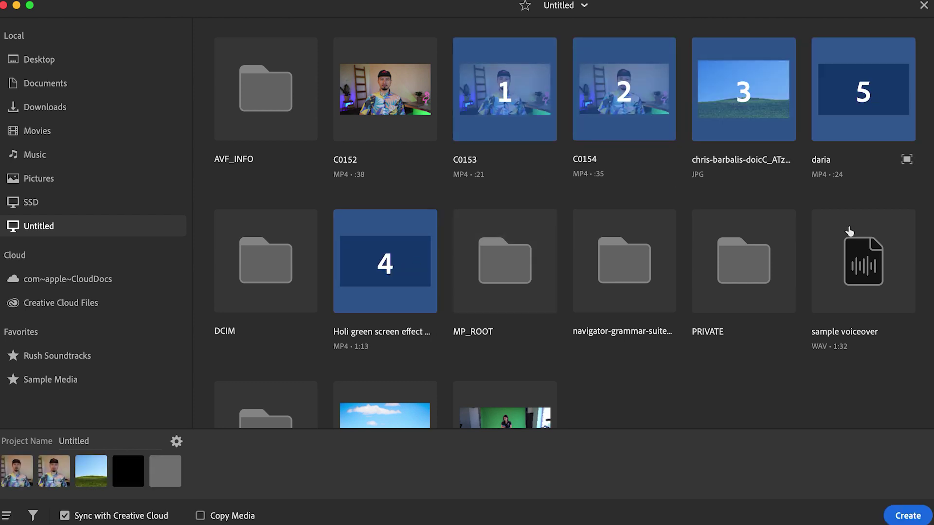
{"action": "left_click", "coordinate": [866, 262]}
{"action": "scroll", "coordinate": [519, 246], "scroll_direction": "down", "scroll_amount": 3}
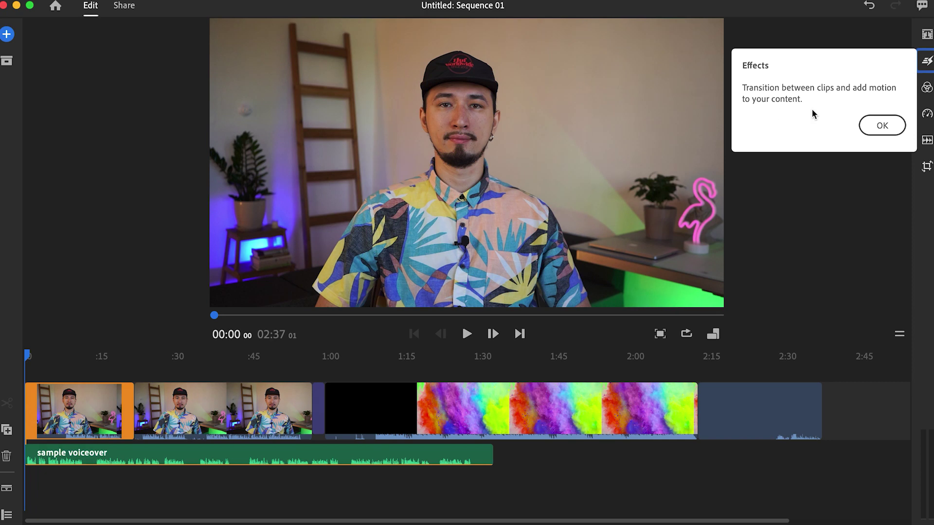
- Duplicate the colourful powder clip and move the copy onto an overlay track
{"action": "left_click", "coordinate": [449, 417]}
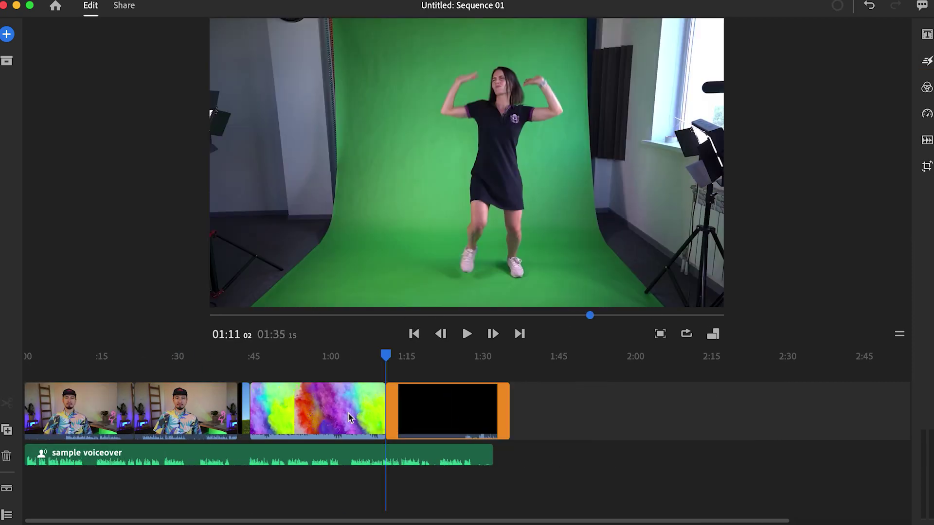
{"action": "left_click", "coordinate": [6, 430]}
{"action": "left_click_drag", "start_coordinate": [537, 411], "coordinate": [264, 367]}
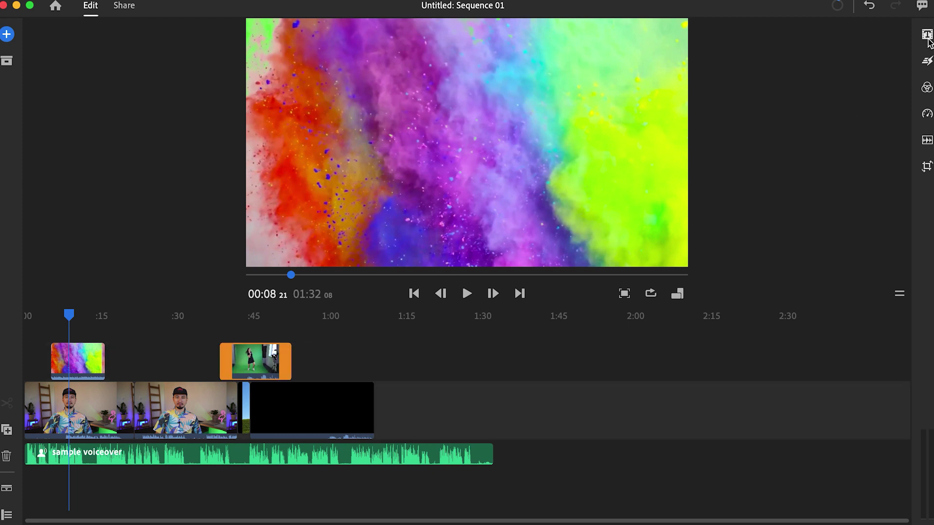
- Drag the Bold Lower Third Left title onto the timeline above the main track
{"action": "left_click", "coordinate": [928, 35]}
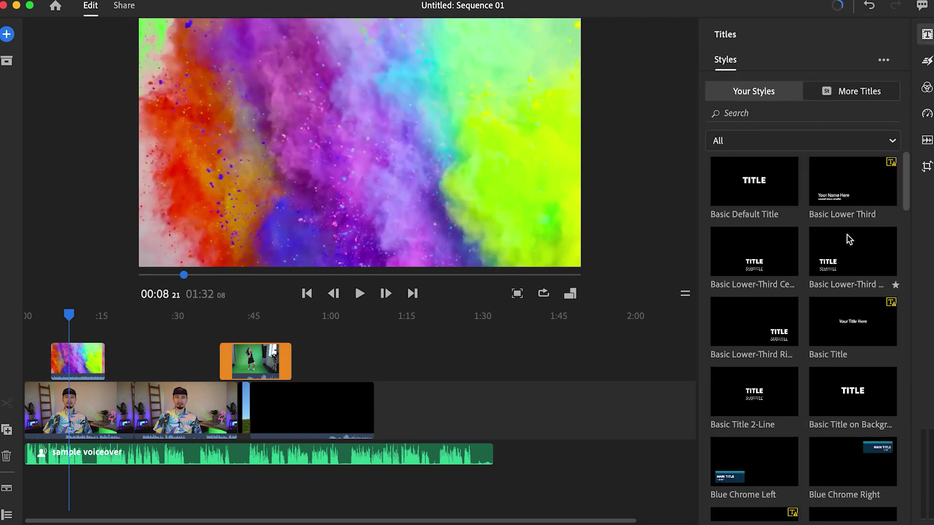
{"action": "scroll", "coordinate": [762, 236], "scroll_direction": "down", "scroll_amount": 5}
{"action": "scroll", "coordinate": [770, 299], "scroll_direction": "down", "scroll_amount": 4}
{"action": "left_click_drag", "start_coordinate": [771, 206], "coordinate": [160, 343]}
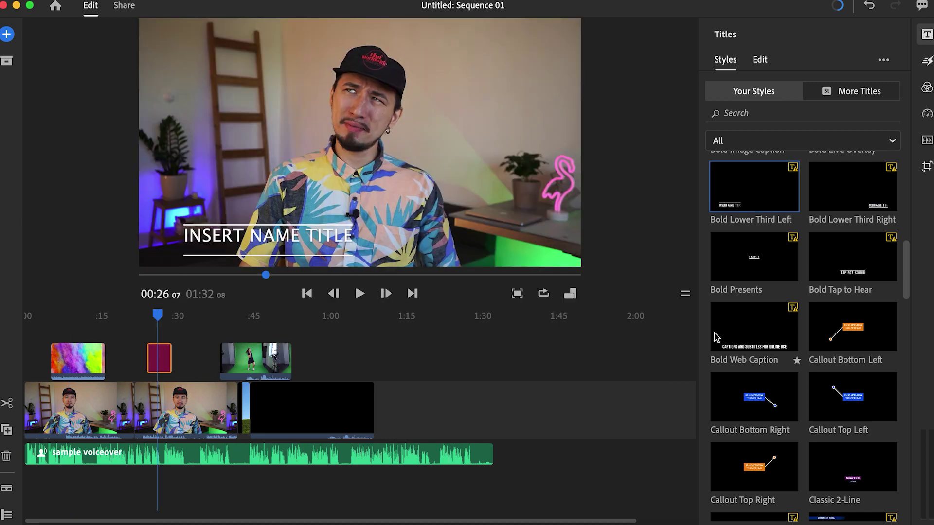
{"action": "scroll", "coordinate": [850, 302], "scroll_direction": "down", "scroll_amount": 10}
{"action": "left_click", "coordinate": [882, 95]}
- Apply a built-in Color preset look to the second clip
{"action": "left_click", "coordinate": [927, 61]}
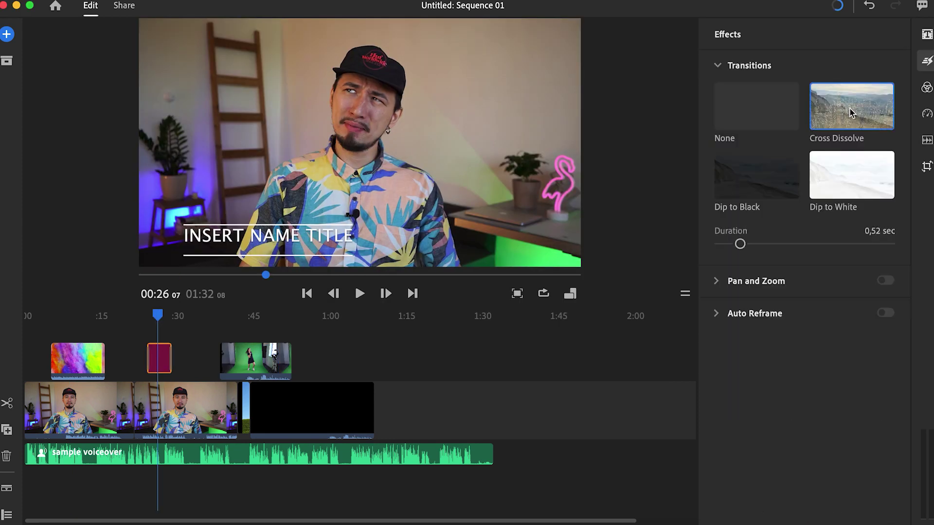
{"action": "left_click", "coordinate": [927, 88]}
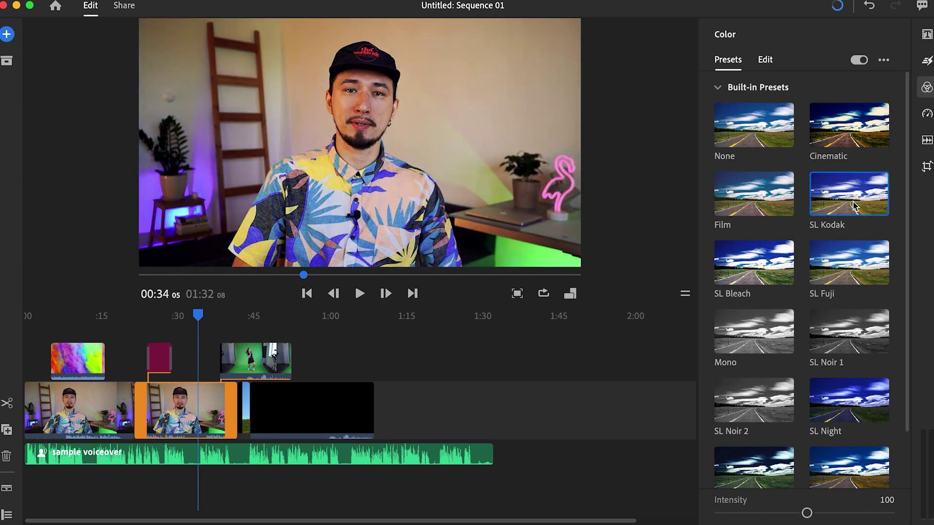
{"action": "scroll", "coordinate": [779, 292], "scroll_direction": "down", "scroll_amount": 2}
{"action": "left_click", "coordinate": [765, 398]}
- Set the clip's Transform horizontal position to 990 and adjust its opacity
{"action": "left_click", "coordinate": [927, 113]}
{"action": "left_click", "coordinate": [928, 140]}
{"action": "left_click", "coordinate": [927, 166]}
{"action": "left_click_drag", "start_coordinate": [803, 139], "coordinate": [805, 140]}
{"action": "left_click_drag", "start_coordinate": [889, 251], "coordinate": [871, 256]}
{"action": "scroll", "coordinate": [825, 372], "scroll_direction": "down", "scroll_amount": 3}
{"action": "scroll", "coordinate": [825, 372], "scroll_direction": "up", "scroll_amount": 3}
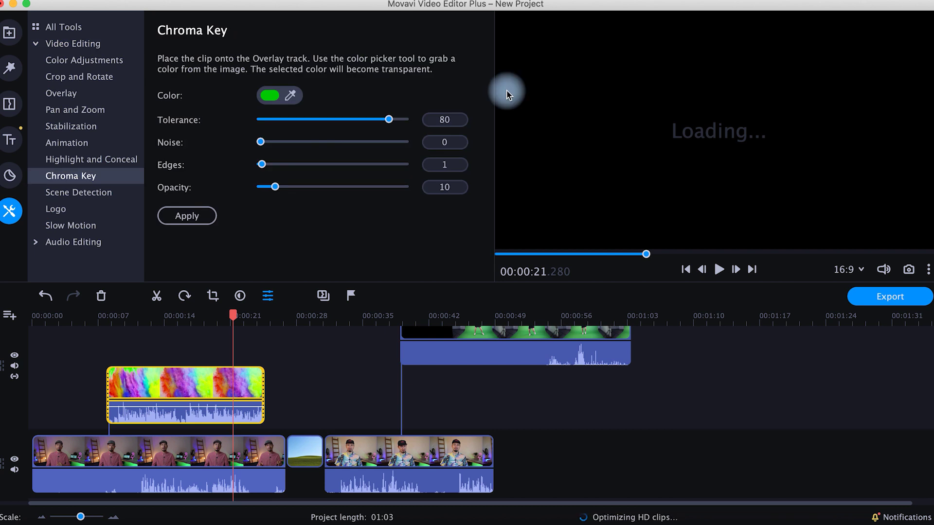
- Key out the green from the colour-powder overlay with the Chroma Key eyedropper
{"action": "left_click", "coordinate": [868, 30]}
{"action": "left_click", "coordinate": [292, 96]}
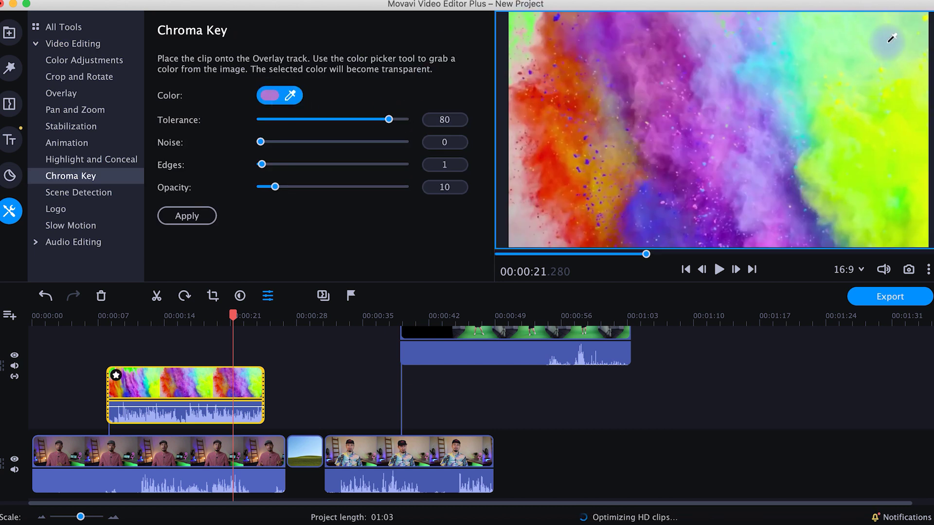
{"action": "left_click", "coordinate": [530, 26]}
{"action": "left_click_drag", "start_coordinate": [141, 317], "coordinate": [81, 326]}
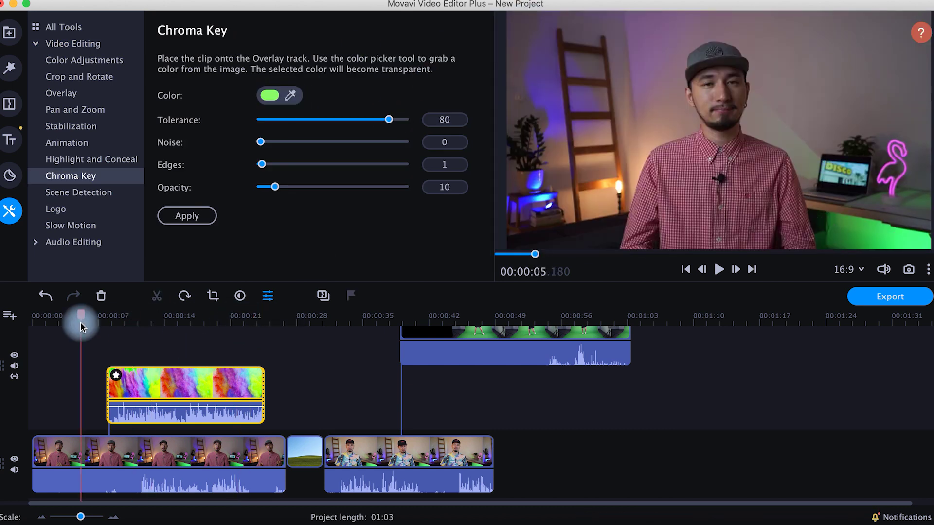
- Try artistic filters, then apply Selective color – green to the first main clip
{"action": "left_click", "coordinate": [10, 69]}
{"action": "scroll", "coordinate": [98, 110], "scroll_direction": "down", "scroll_amount": 1}
{"action": "left_click", "coordinate": [73, 107]}
{"action": "mouse_move", "coordinate": [183, 119]}
{"action": "left_mouse_down"}
{"action": "mouse_move", "coordinate": [95, 387]}
{"action": "mouse_move", "coordinate": [112, 389]}
{"action": "left_mouse_up"}
{"action": "scroll", "coordinate": [321, 156], "scroll_direction": "down", "scroll_amount": 5}
{"action": "left_click_drag", "start_coordinate": [315, 135], "coordinate": [84, 448]}
{"action": "scroll", "coordinate": [239, 193], "scroll_direction": "down", "scroll_amount": 4}
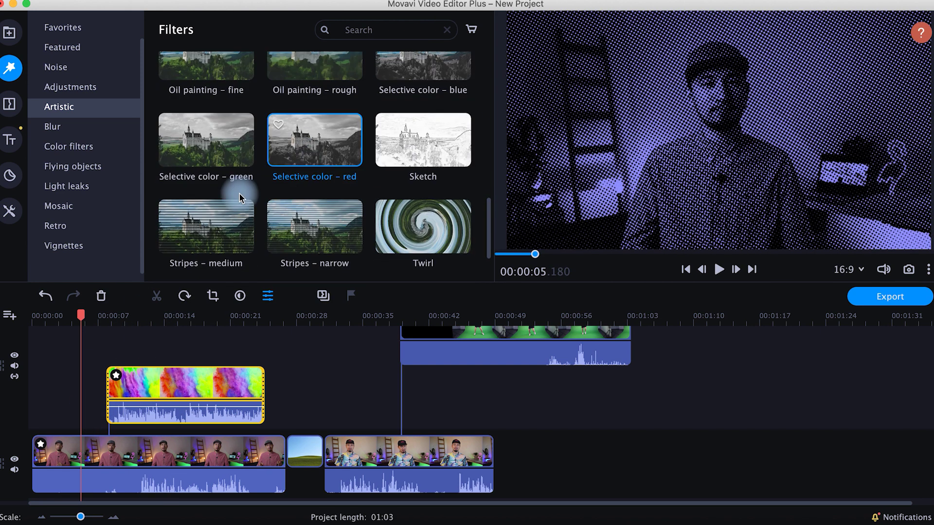
{"action": "scroll", "coordinate": [238, 193], "scroll_direction": "down", "scroll_amount": 2}
{"action": "scroll", "coordinate": [239, 146], "scroll_direction": "up", "scroll_amount": 3}
{"action": "left_click_drag", "start_coordinate": [207, 176], "coordinate": [78, 459]}
{"action": "left_click_drag", "start_coordinate": [210, 193], "coordinate": [73, 448]}
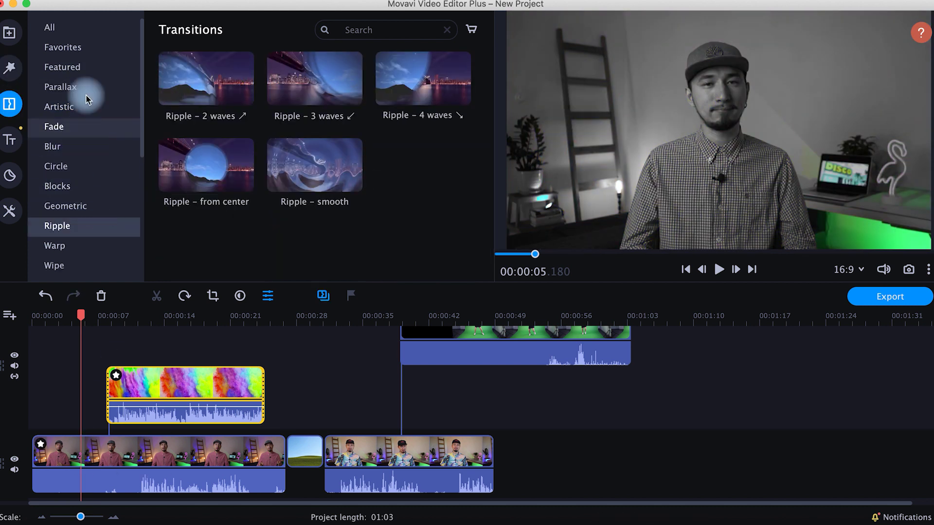
- Browse the transitions and preview the Diamond and Studio featured titles
{"action": "left_click", "coordinate": [92, 86]}
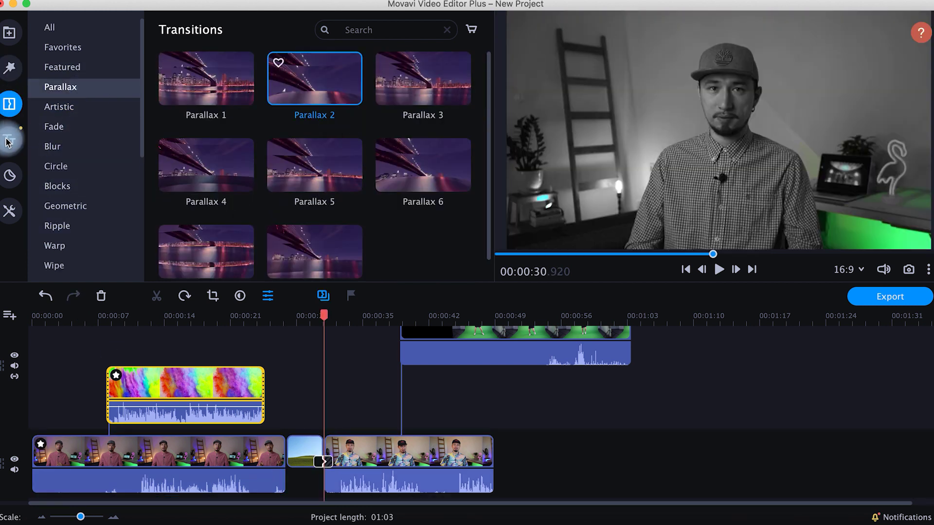
{"action": "left_click", "coordinate": [9, 140]}
{"action": "scroll", "coordinate": [90, 185], "scroll_direction": "down", "scroll_amount": 3}
{"action": "scroll", "coordinate": [87, 121], "scroll_direction": "up", "scroll_amount": 3}
{"action": "left_click", "coordinate": [100, 84]}
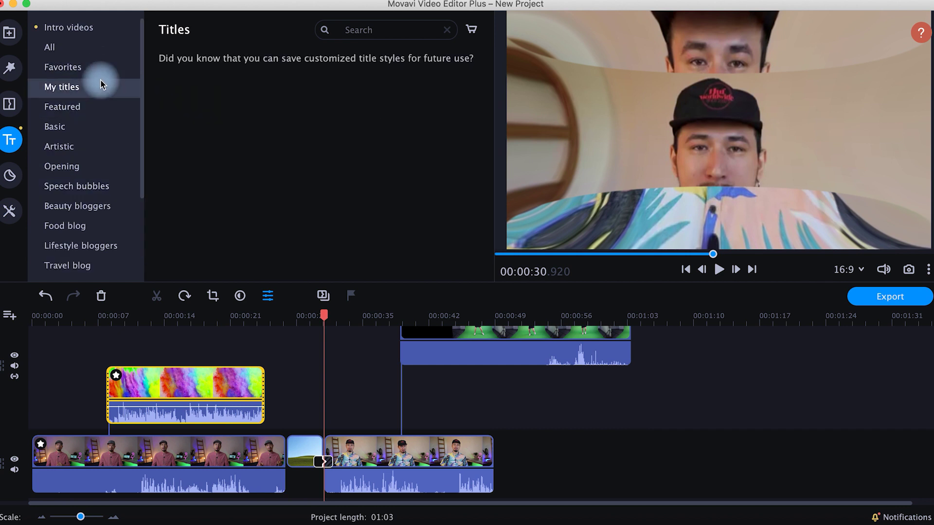
{"action": "left_click", "coordinate": [63, 106]}
{"action": "left_click", "coordinate": [333, 205]}
{"action": "scroll", "coordinate": [333, 208], "scroll_direction": "down", "scroll_amount": 3}
{"action": "left_click", "coordinate": [209, 173]}
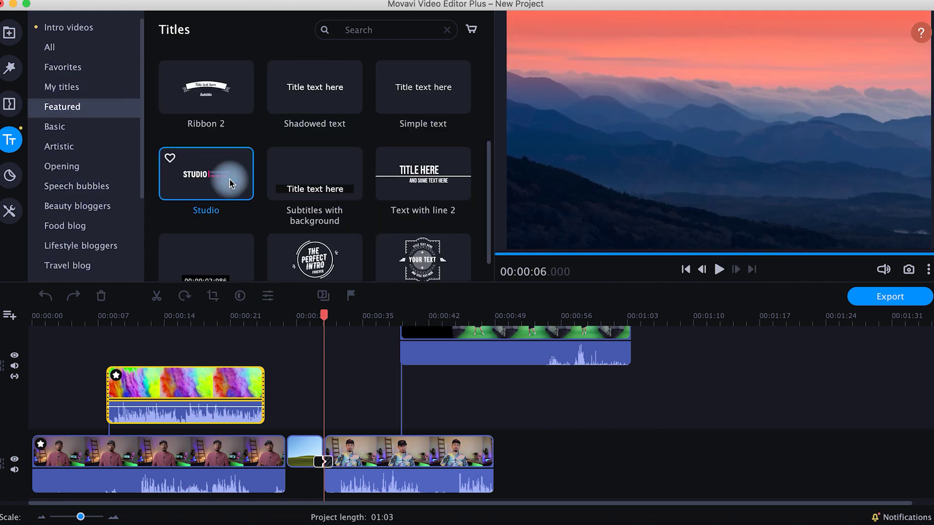
- Add the Bang! comic sticker to the timeline
{"action": "left_click", "coordinate": [11, 178]}
{"action": "left_click", "coordinate": [68, 146]}
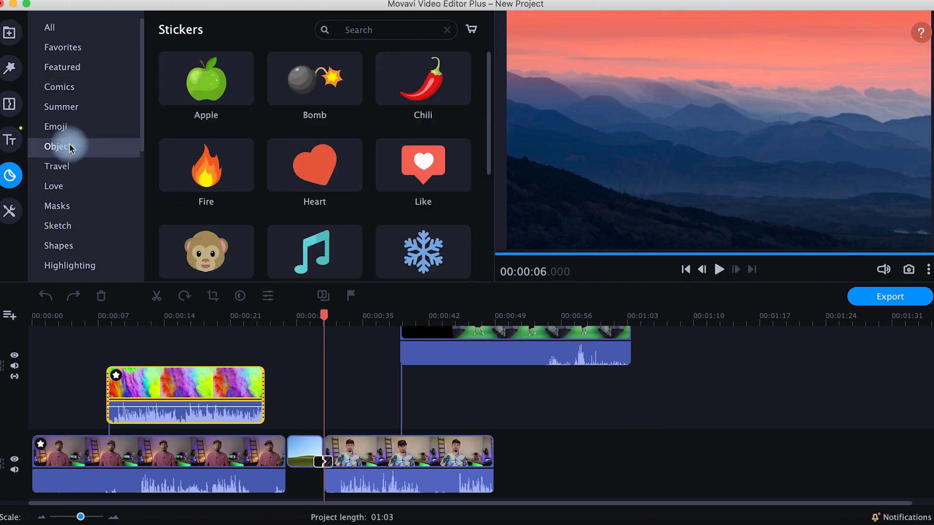
{"action": "left_click", "coordinate": [107, 126]}
{"action": "left_click", "coordinate": [110, 88]}
{"action": "left_click_drag", "start_coordinate": [206, 78], "coordinate": [382, 406]}
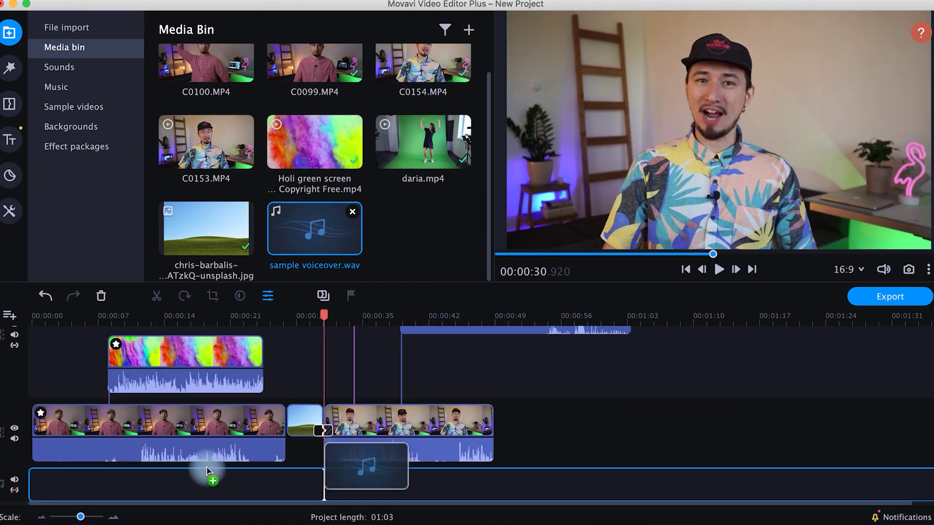
- Lay the sample voiceover and Bright Future music on the audio tracks
{"action": "left_click_drag", "start_coordinate": [204, 472], "coordinate": [271, 484]}
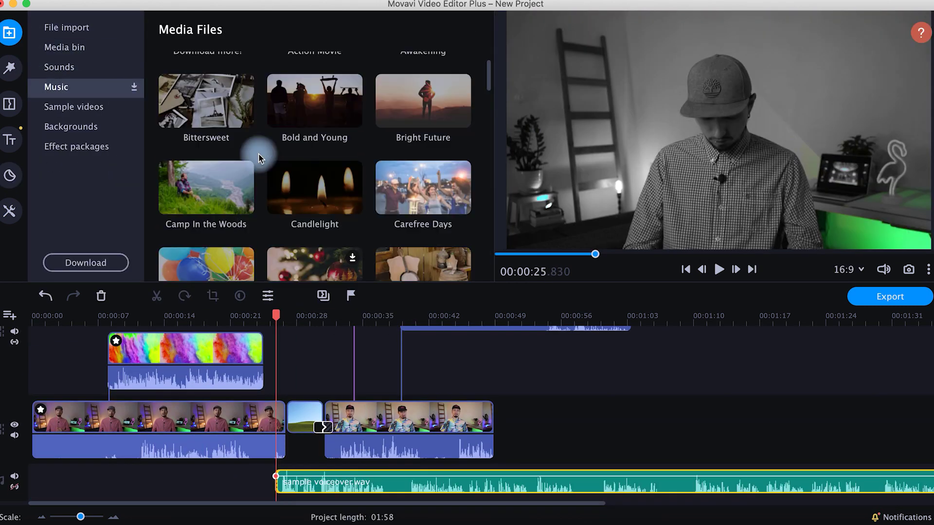
{"action": "left_click_drag", "start_coordinate": [424, 101], "coordinate": [148, 488]}
{"action": "left_click_drag", "start_coordinate": [148, 488], "coordinate": [146, 488]}
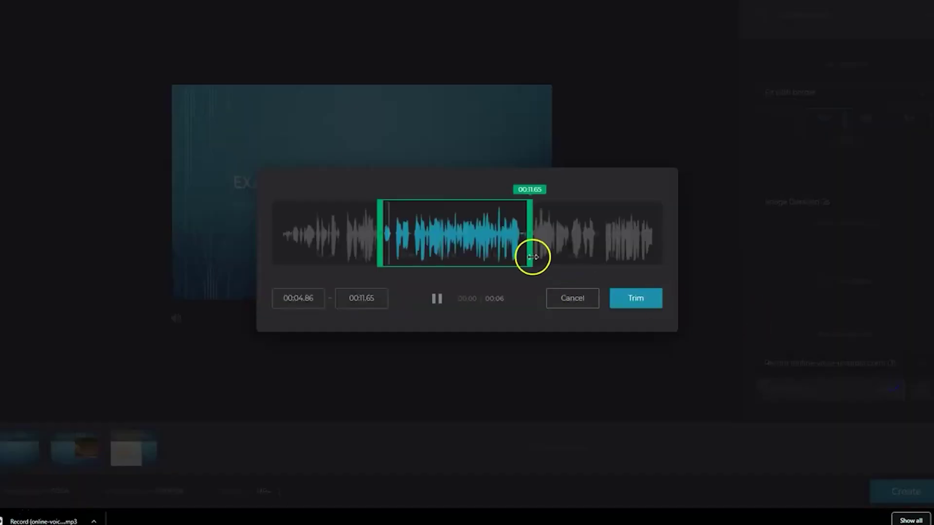
- Apply the audio trim, then set each slide image's duration to 10s
{"action": "left_click", "coordinate": [614, 294]}
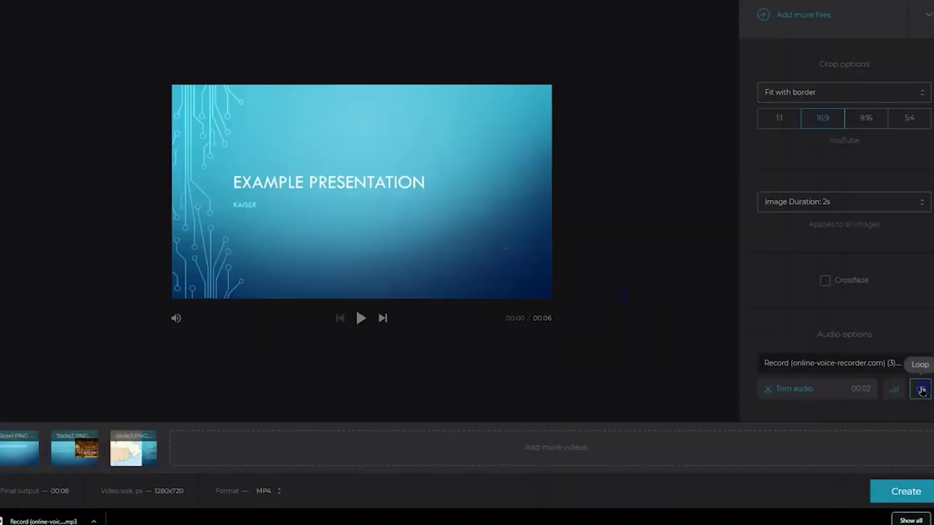
{"action": "left_click", "coordinate": [773, 208]}
{"action": "scroll", "coordinate": [798, 171], "scroll_direction": "up", "scroll_amount": 5}
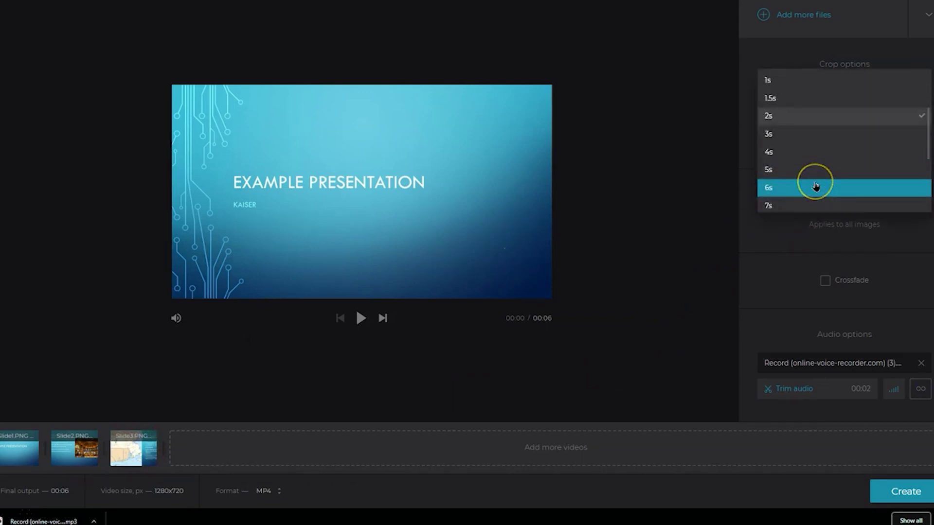
{"action": "scroll", "coordinate": [816, 186], "scroll_direction": "down", "scroll_amount": 3}
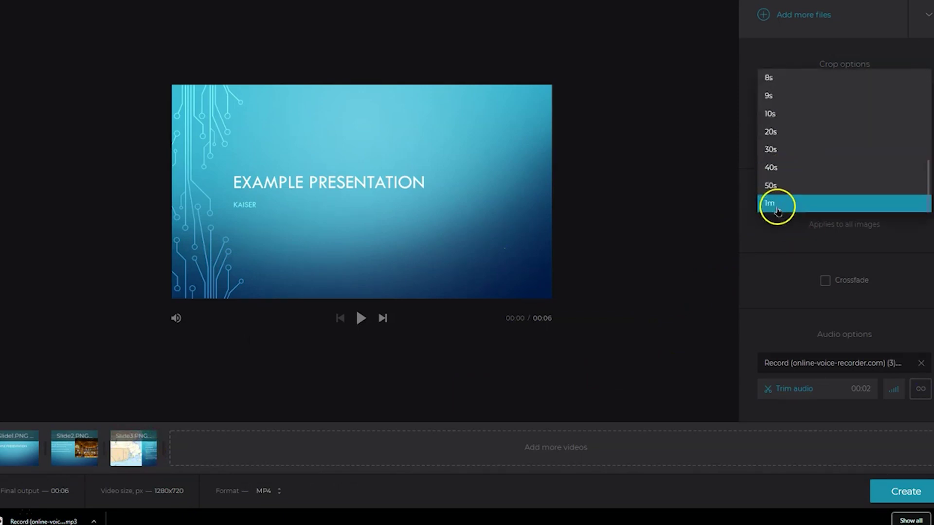
{"action": "left_click", "coordinate": [782, 120]}
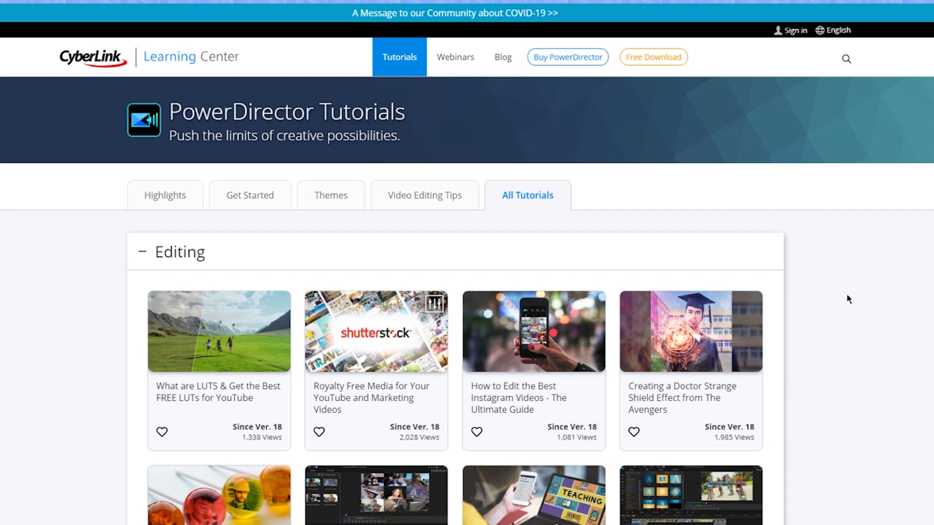
- Scroll through the Editing tutorial cards, including chroma key and transitions
{"action": "scroll", "coordinate": [847, 296], "scroll_direction": "down", "scroll_amount": 20}
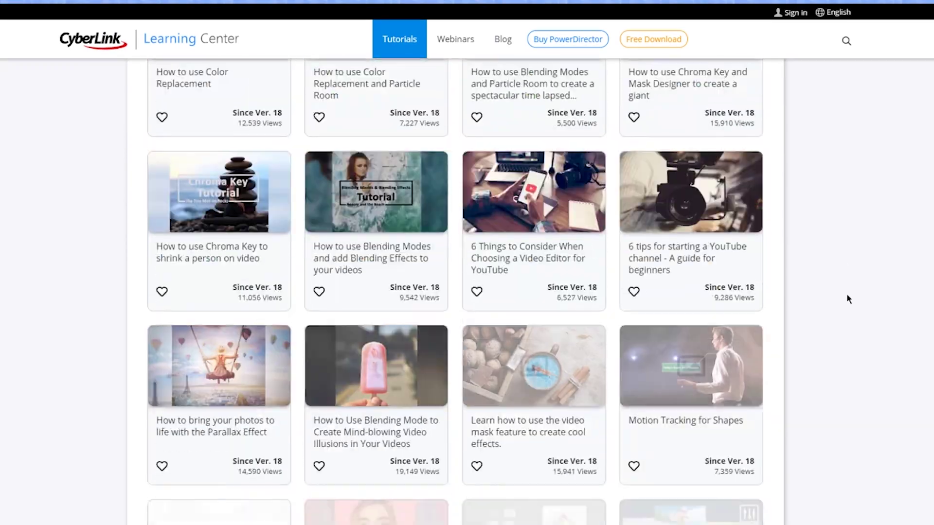
{"action": "scroll", "coordinate": [847, 296], "scroll_direction": "down", "scroll_amount": 20}
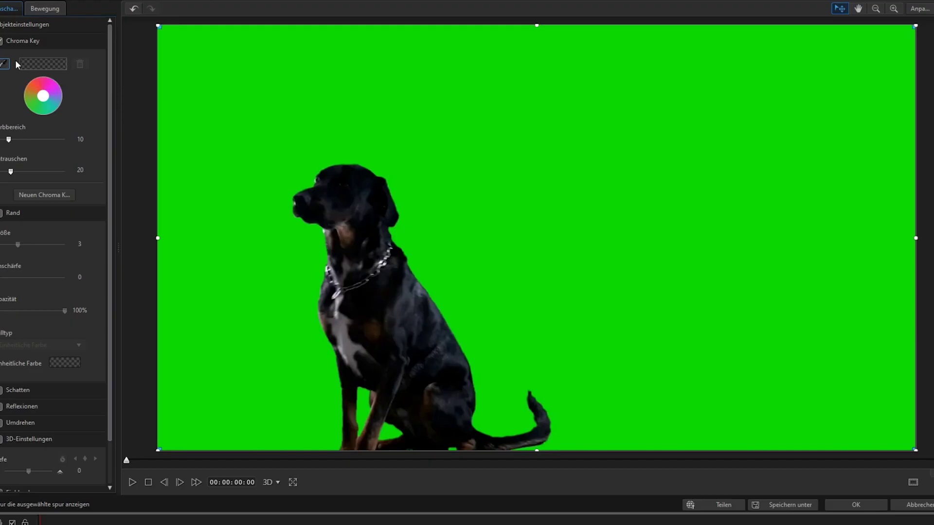
- Pick the dog's green background with the Chroma Key eyedropper and play the composite
{"action": "left_click", "coordinate": [201, 109]}
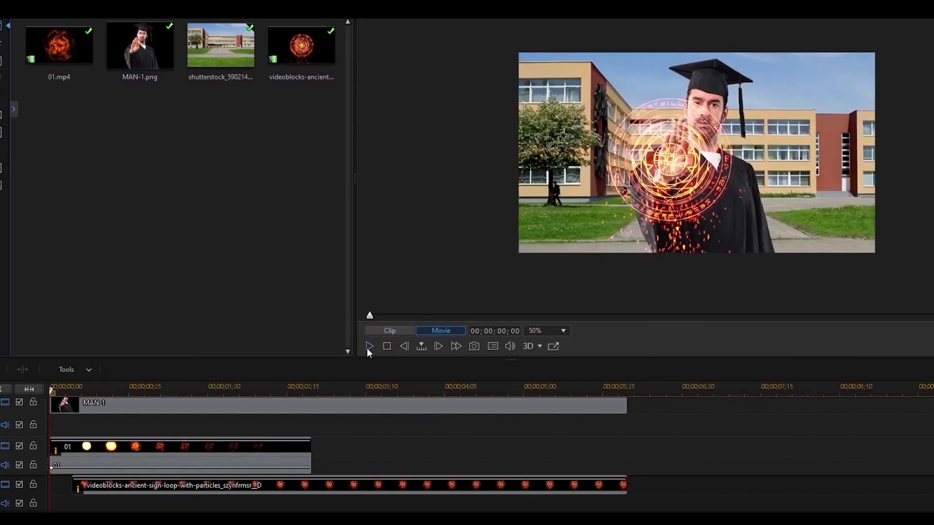
{"action": "left_click", "coordinate": [367, 346]}
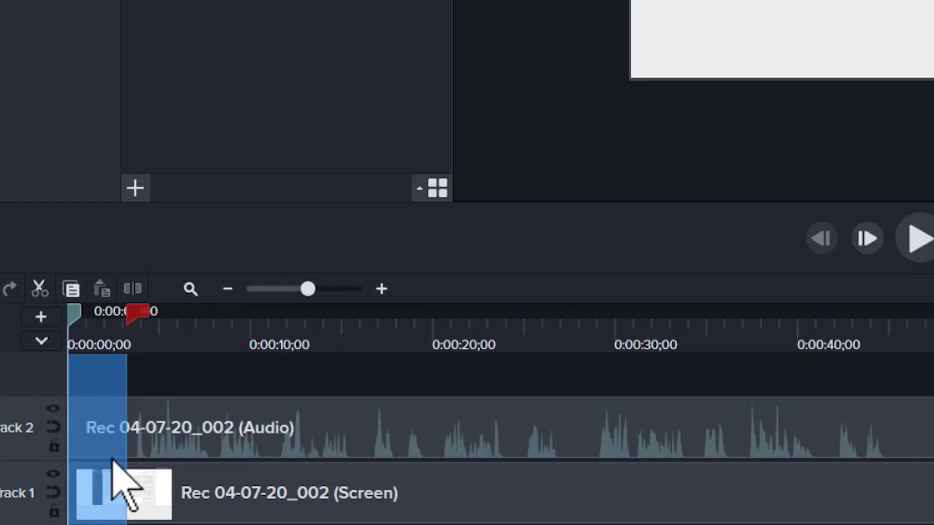
- Cut the marked opening range and place the playhead at 0:00:42;25
{"action": "left_click", "coordinate": [40, 289]}
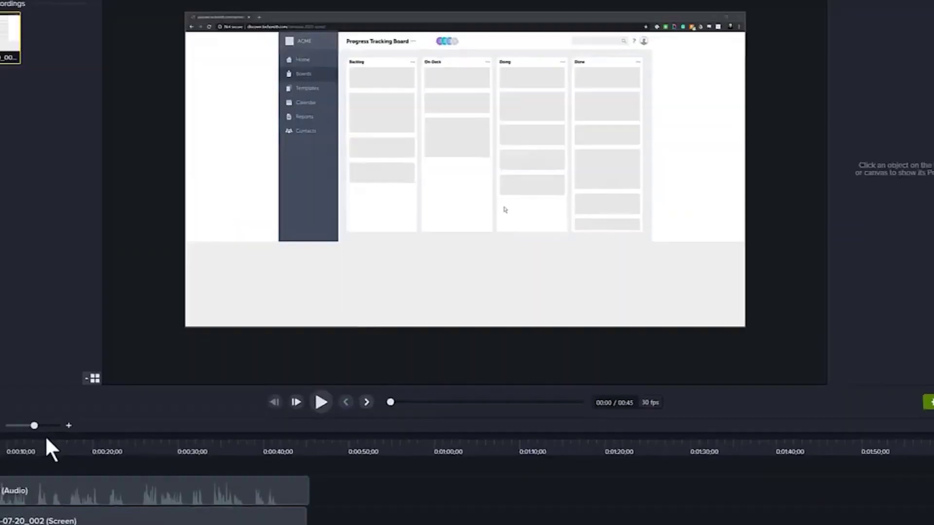
{"action": "left_click_drag", "start_coordinate": [45, 440], "coordinate": [335, 450]}
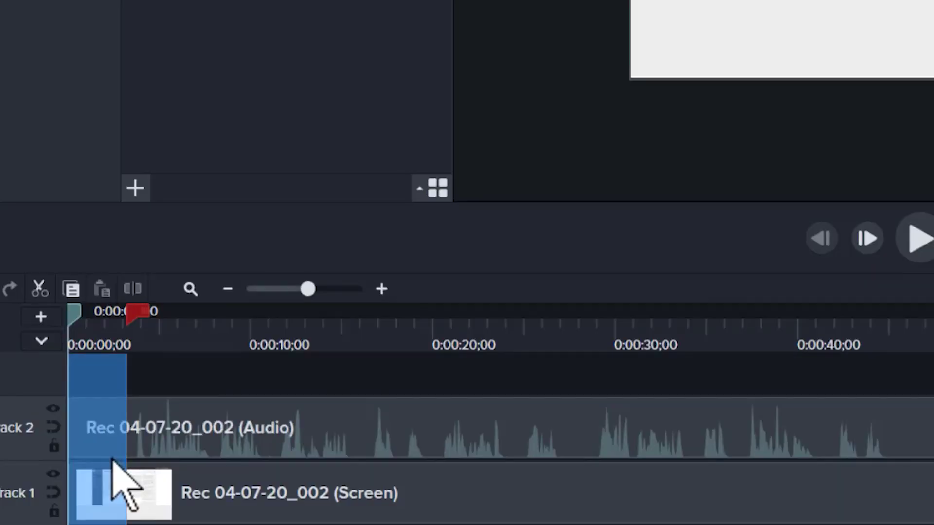
{"action": "left_click", "coordinate": [39, 288]}
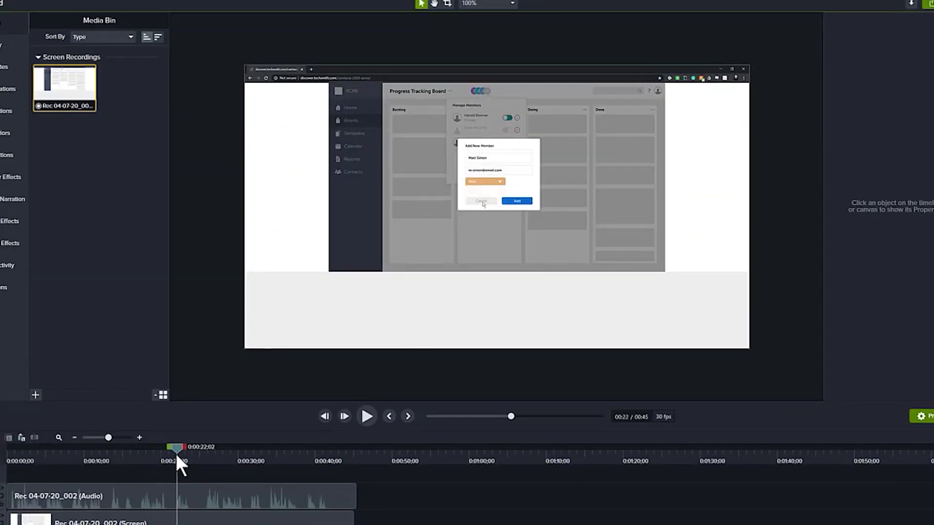
{"action": "left_click_drag", "start_coordinate": [177, 454], "coordinate": [359, 512]}
- Cut everything after 0:42;25 and add a Fade transition to the screen clip
{"action": "left_click", "coordinate": [9, 438]}
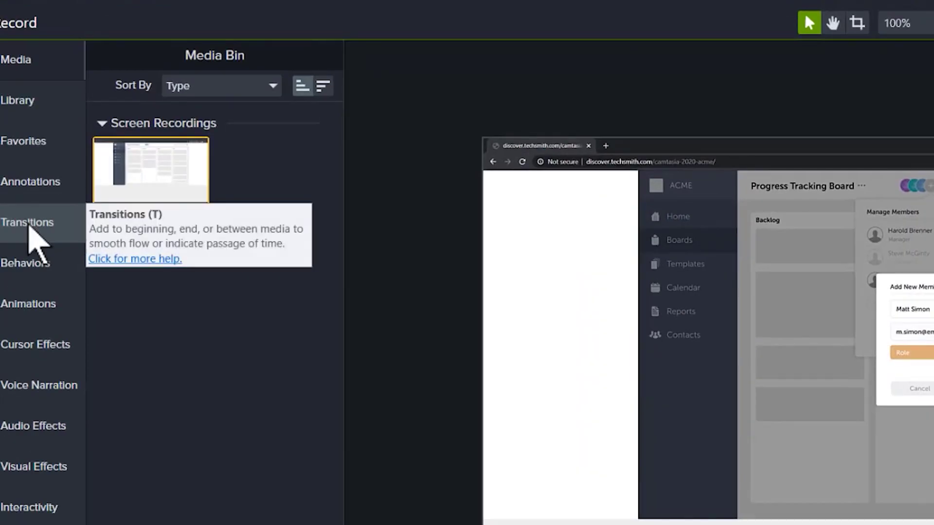
{"action": "left_click", "coordinate": [2, 115]}
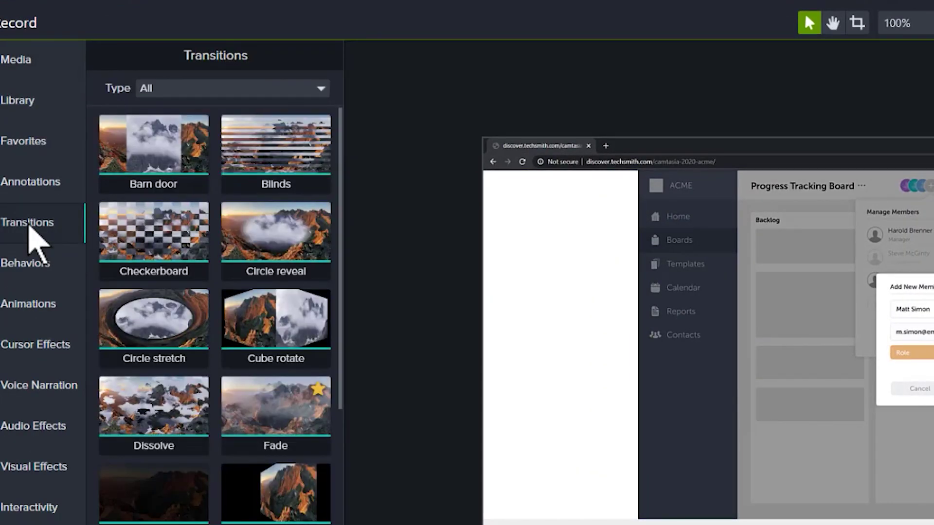
{"action": "mouse_move", "coordinate": [264, 403]}
{"action": "left_mouse_down"}
{"action": "mouse_move", "coordinate": [292, 315]}
{"action": "mouse_move", "coordinate": [291, 415]}
{"action": "mouse_move", "coordinate": [84, 517]}
{"action": "left_mouse_up"}
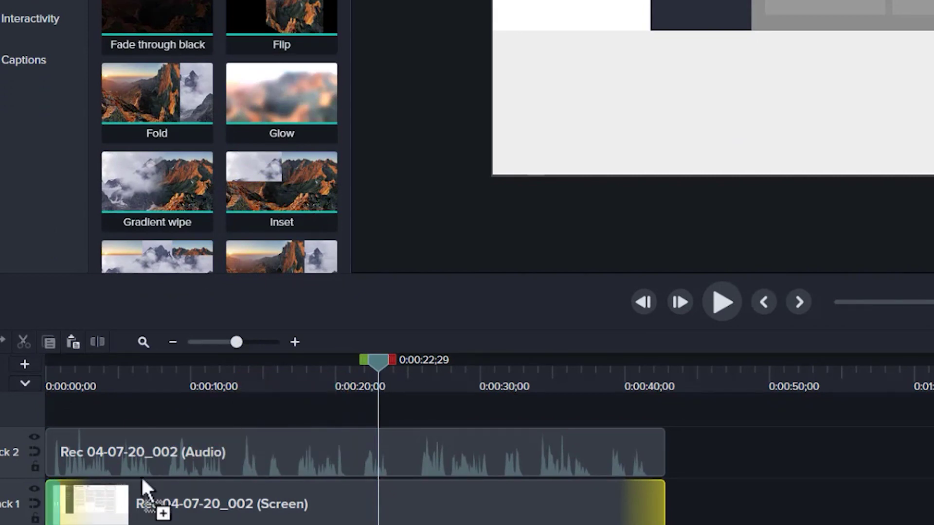
{"action": "left_click_drag", "start_coordinate": [141, 475], "coordinate": [334, 516]}
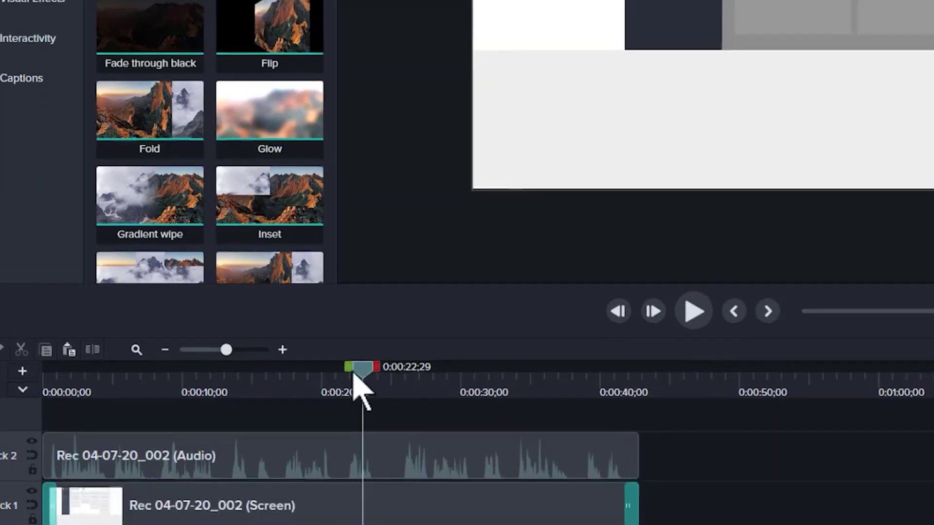
- Play the trimmed recording from the start to check the fade, stopping at 0:16;22
{"action": "left_click", "coordinate": [52, 389]}
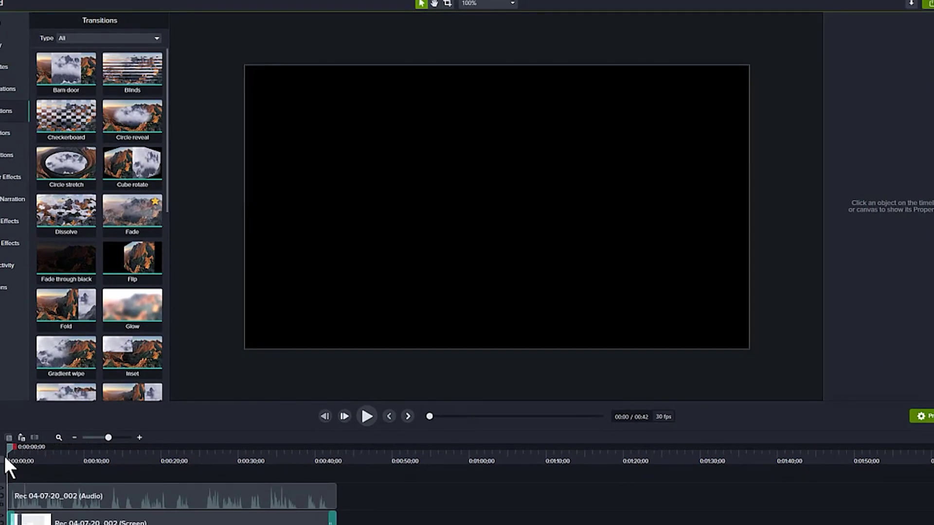
{"action": "left_click", "coordinate": [721, 302]}
{"action": "left_click", "coordinate": [367, 415]}
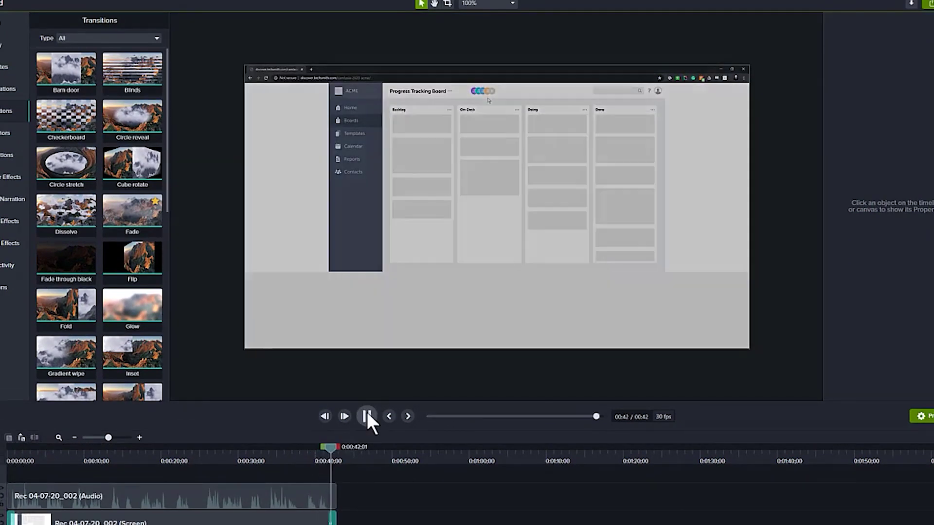
{"action": "left_click_drag", "start_coordinate": [165, 449], "coordinate": [137, 447]}
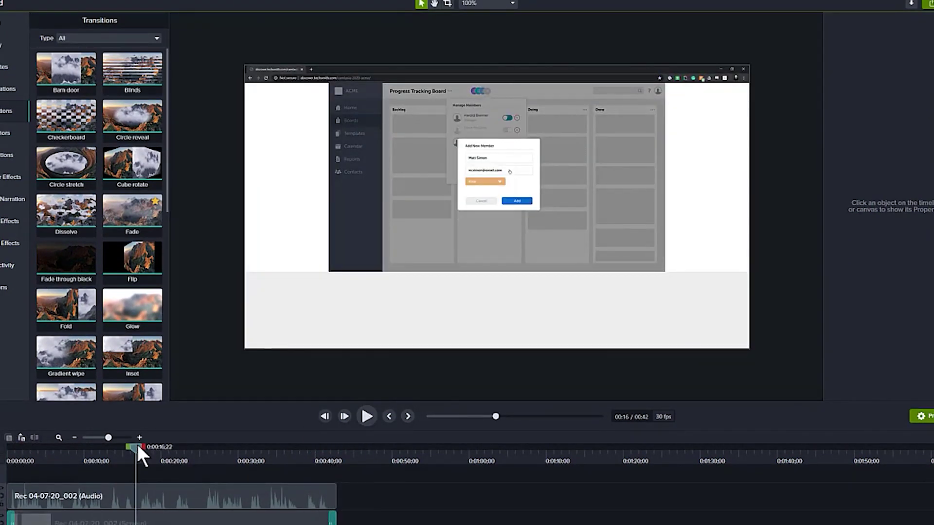
- Apply the Cursor Smoothing effect to the screen recording clip
{"action": "left_click", "coordinate": [6, 176]}
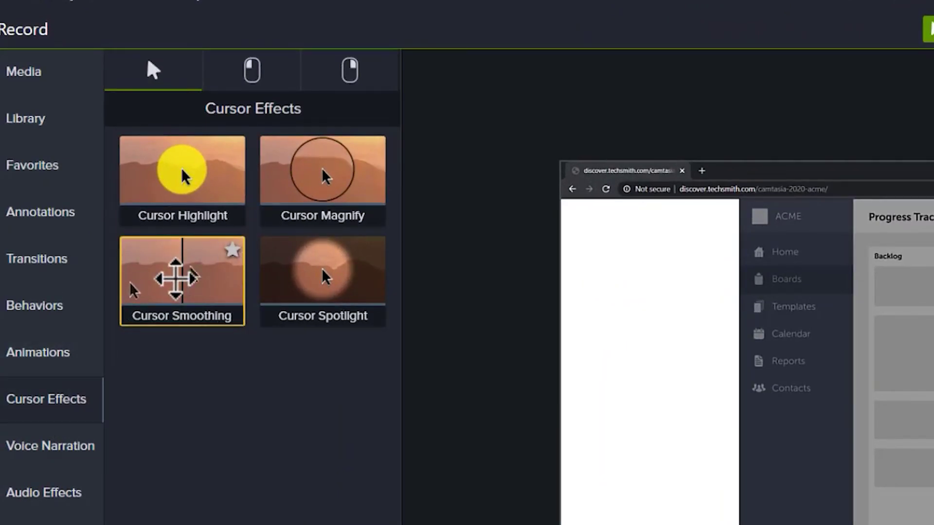
{"action": "left_click_drag", "start_coordinate": [182, 281], "coordinate": [266, 524]}
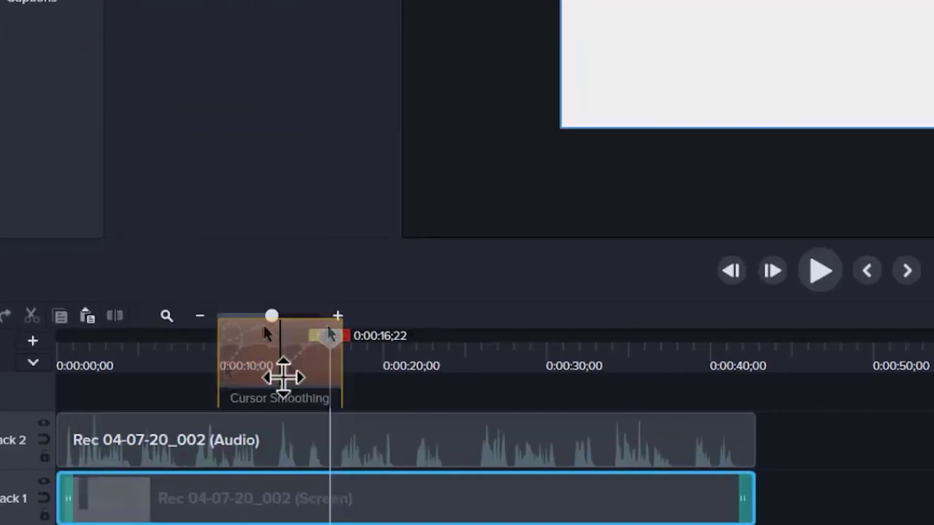
{"action": "left_click_drag", "start_coordinate": [283, 378], "coordinate": [305, 506]}
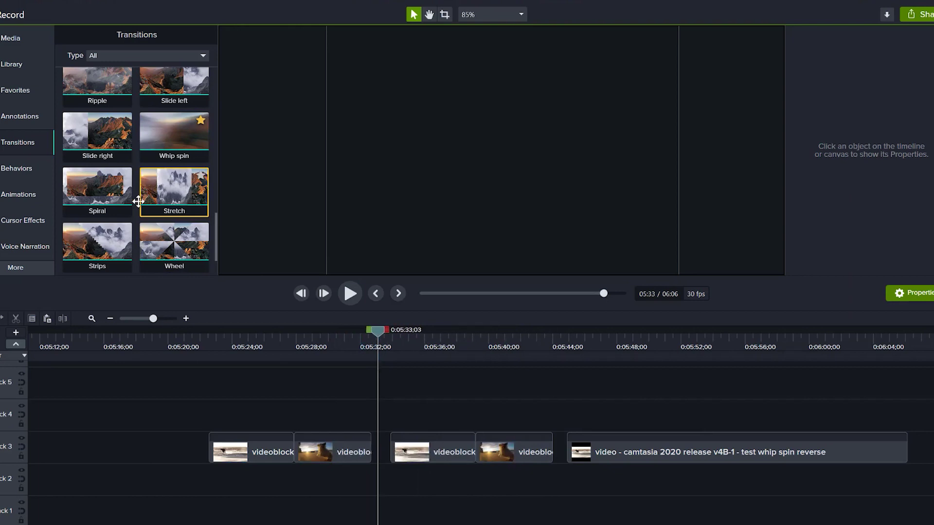
- Put Spiral transitions between clips one and two and clips three and four
{"action": "left_click_drag", "start_coordinate": [92, 200], "coordinate": [292, 457]}
{"action": "left_click_drag", "start_coordinate": [100, 194], "coordinate": [479, 460]}
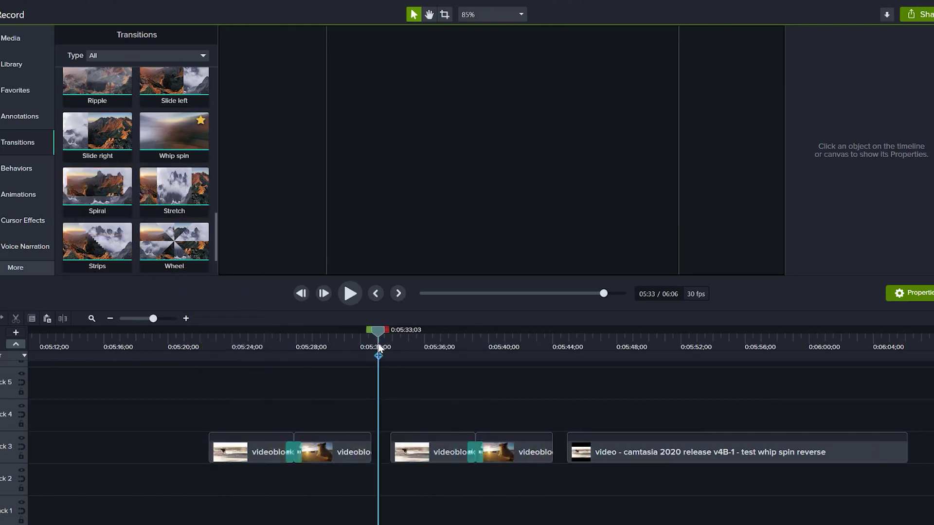
{"action": "left_click_drag", "start_coordinate": [379, 331], "coordinate": [268, 332]}
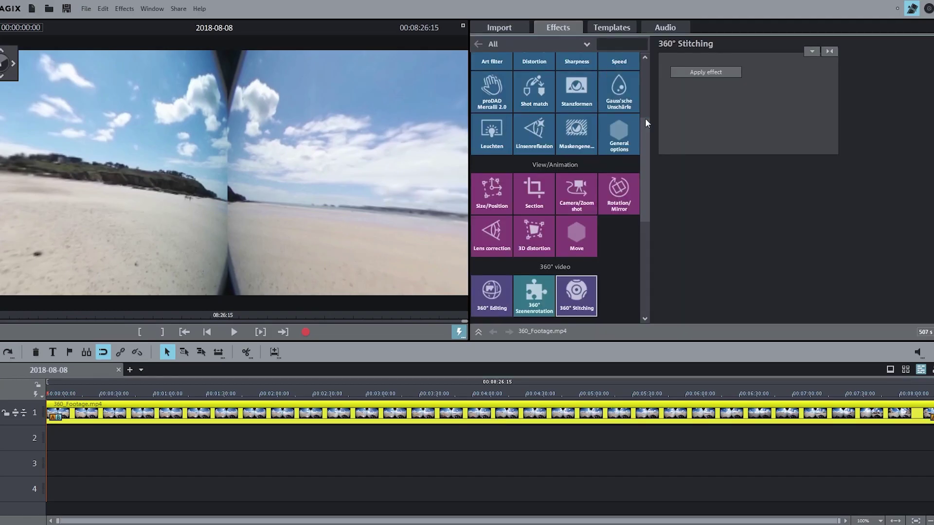
- Apply 360° Stitching to the footage and choose the User-defined camera setting
{"action": "scroll", "coordinate": [579, 198], "scroll_direction": "down", "scroll_amount": 2}
{"action": "left_click", "coordinate": [729, 77]}
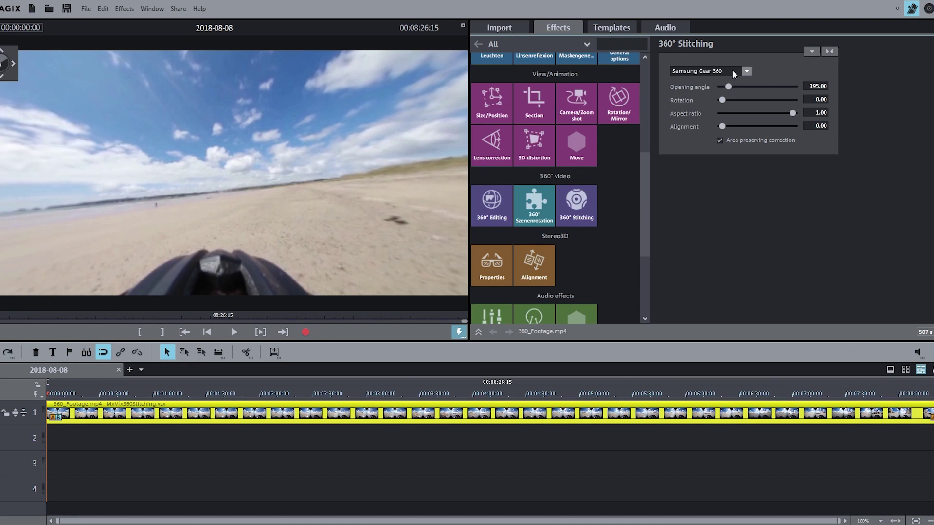
{"action": "left_click", "coordinate": [732, 69]}
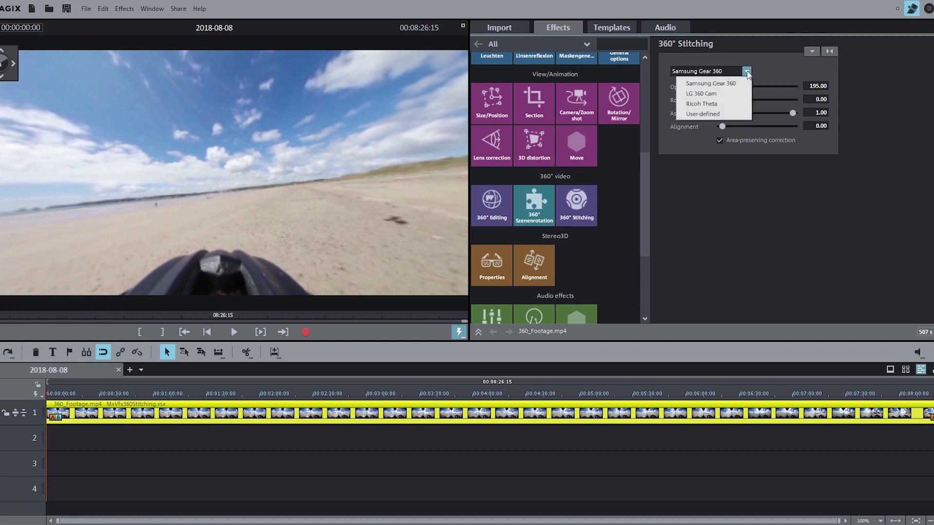
{"action": "left_click", "coordinate": [728, 116]}
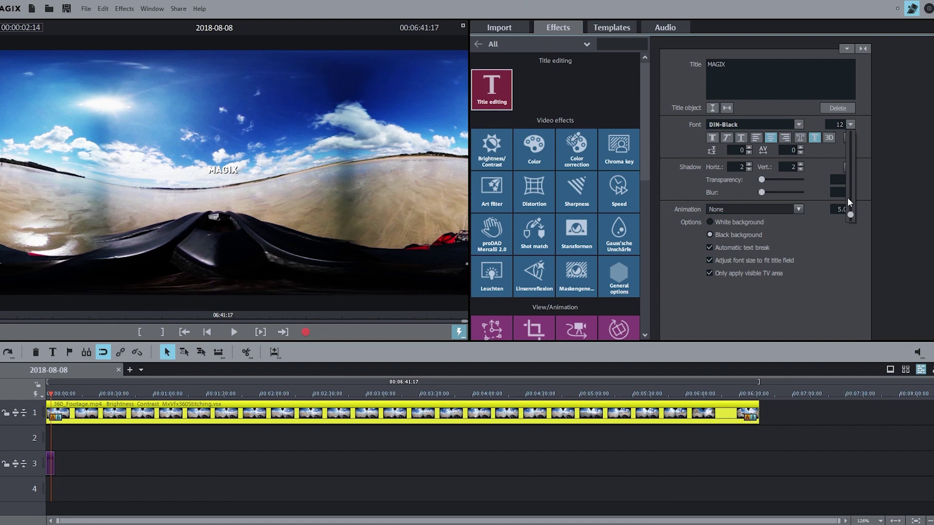
- Enlarge the MAGIX title to size 86 and swing the 360° view direction
{"action": "left_click_drag", "start_coordinate": [847, 198], "coordinate": [848, 163]}
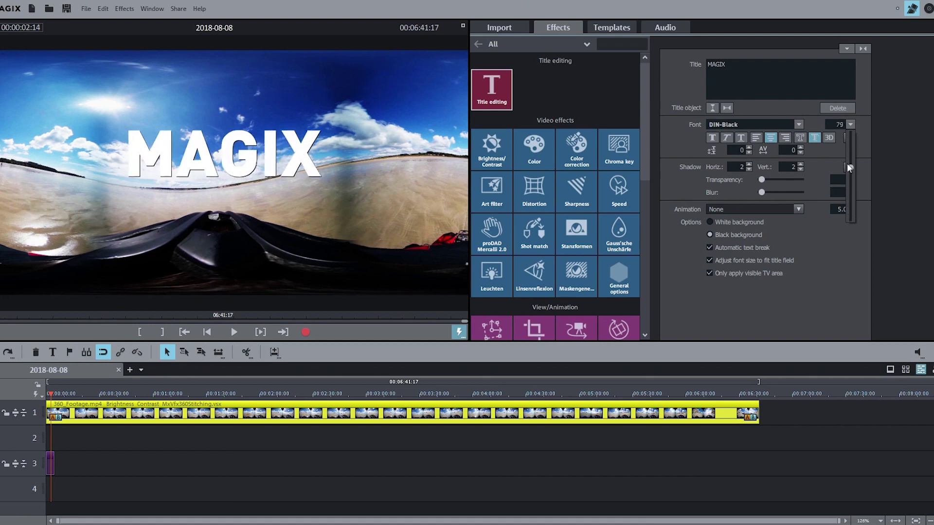
{"action": "left_click", "coordinate": [244, 155]}
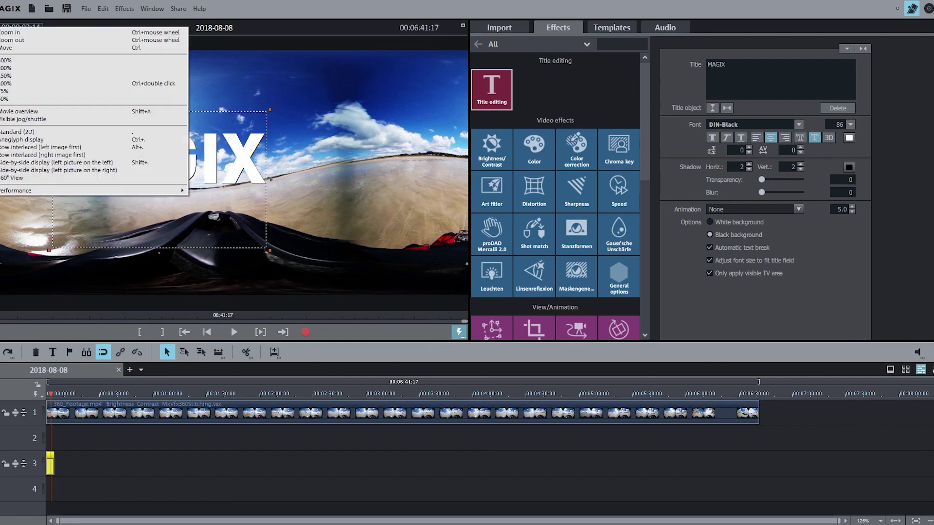
{"action": "left_click_drag", "start_coordinate": [244, 156], "coordinate": [215, 216]}
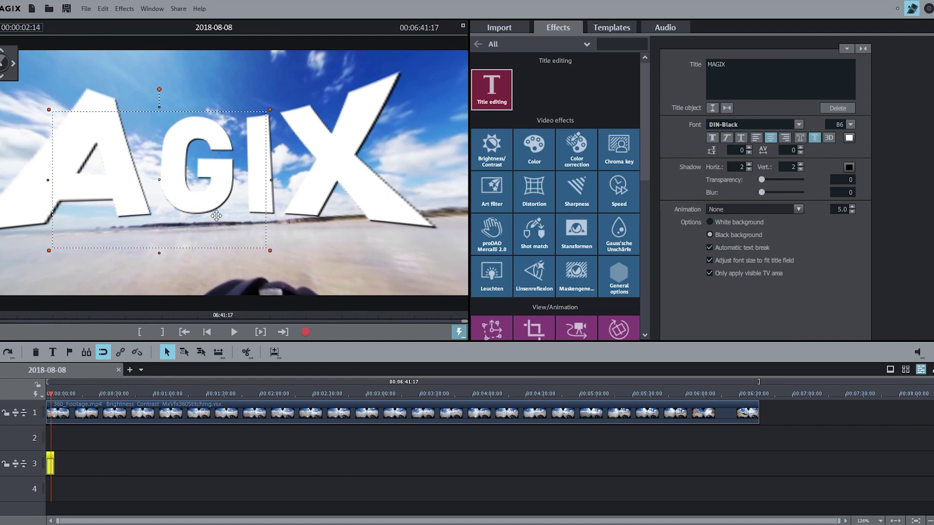
- Tick Activate in the 360° Editing effect settings for the clip
{"action": "scroll", "coordinate": [630, 140], "scroll_direction": "down", "scroll_amount": 4}
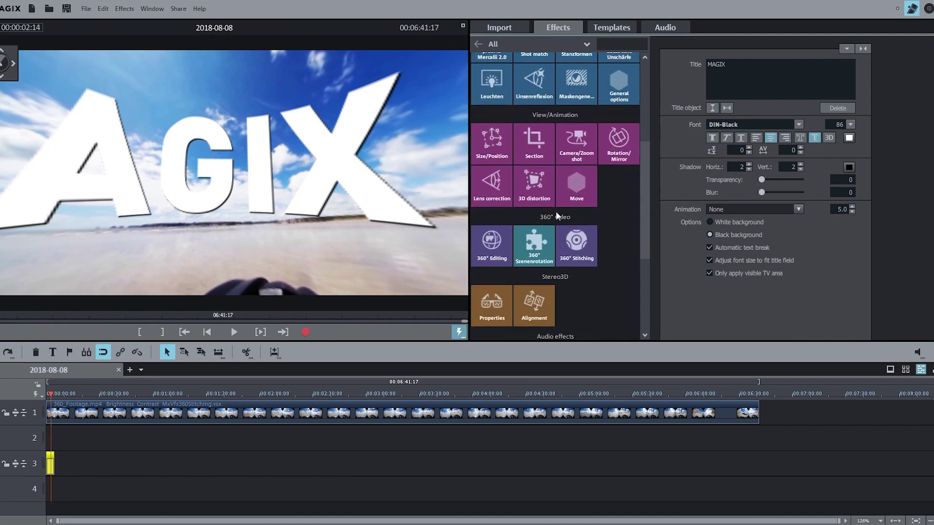
{"action": "left_click", "coordinate": [491, 243]}
{"action": "left_click", "coordinate": [710, 72]}
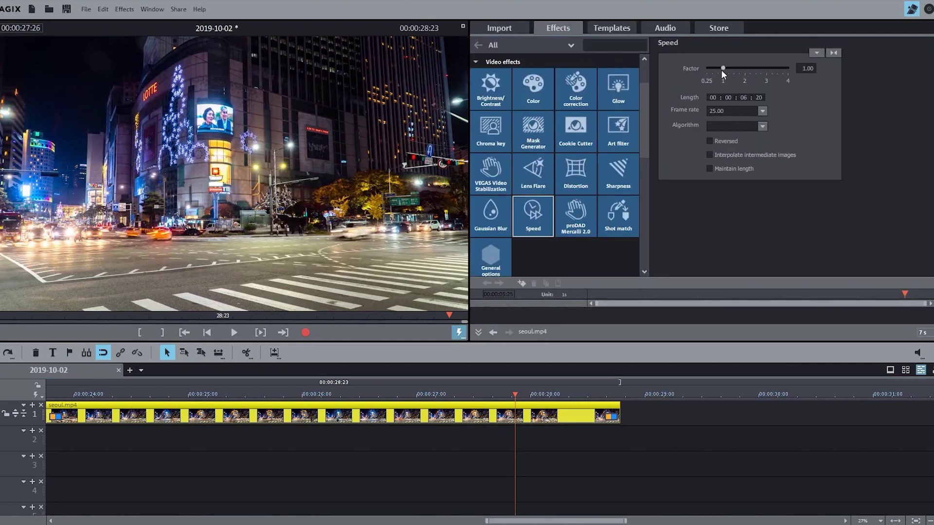
- Slow seoul.mp4 to speed factor 0.80 and cut it off at 00:00:30:00
{"action": "left_click_drag", "start_coordinate": [722, 69], "coordinate": [717, 69]}
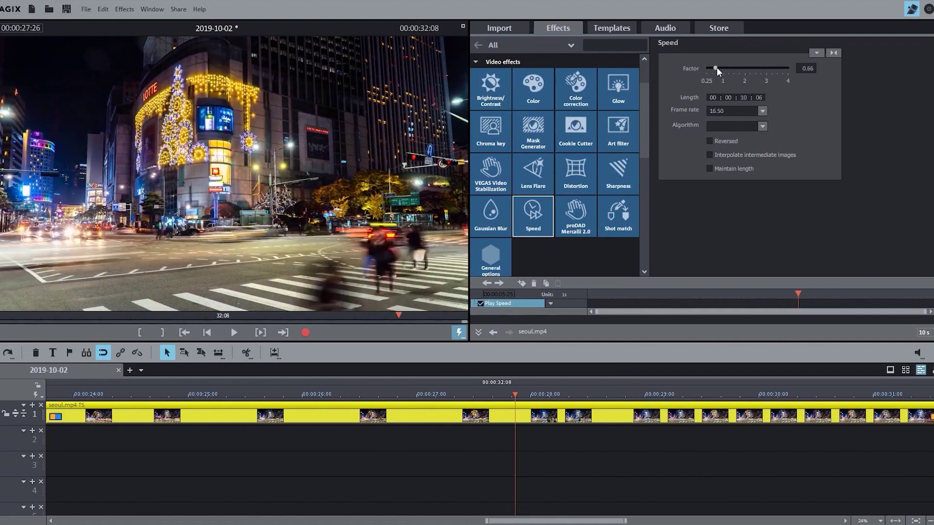
{"action": "left_click_drag", "start_coordinate": [765, 397], "coordinate": [763, 396]}
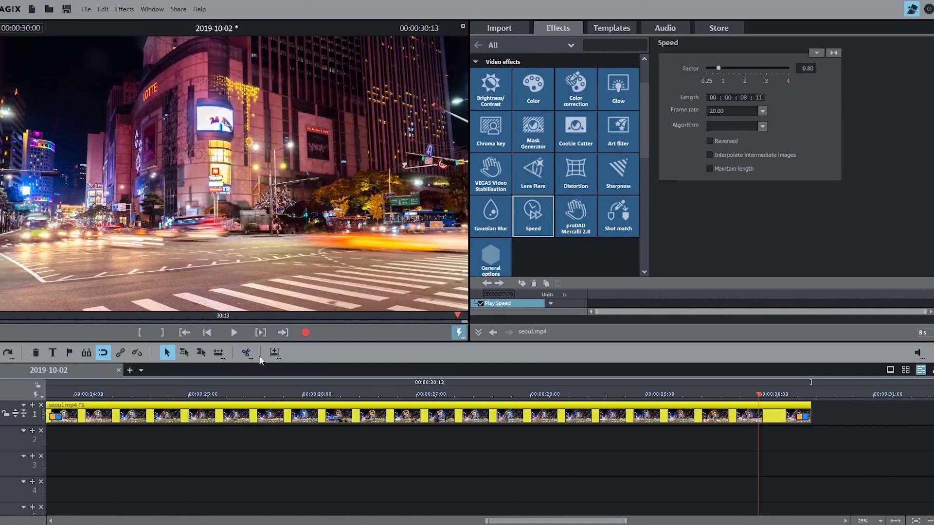
{"action": "key", "text": "t"}
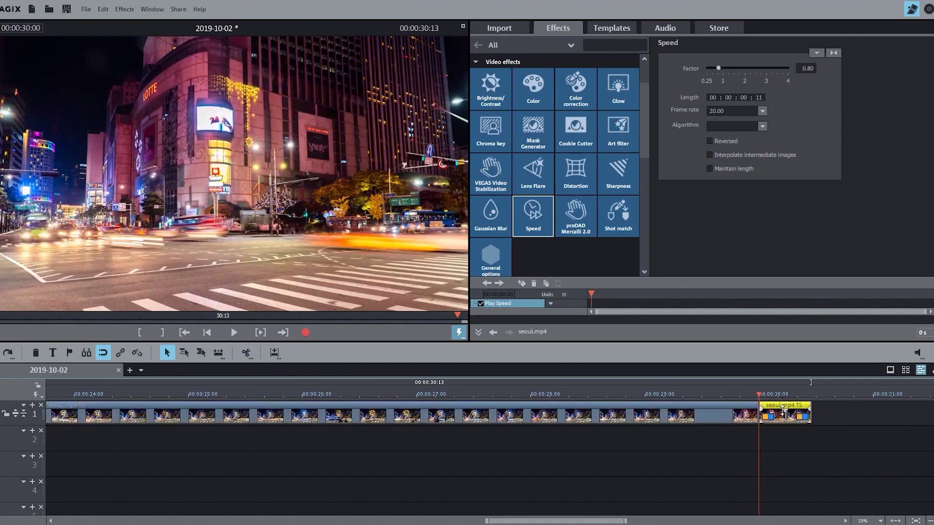
{"action": "key", "text": "Delete"}
{"action": "left_click_drag", "start_coordinate": [760, 391], "coordinate": [354, 419]}
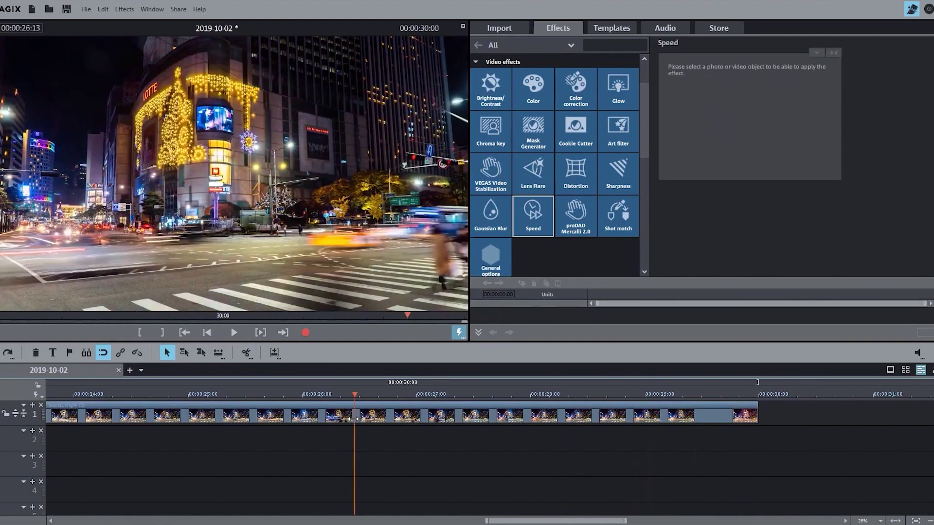
{"action": "scroll", "coordinate": [417, 436], "scroll_direction": "down", "scroll_amount": 2}
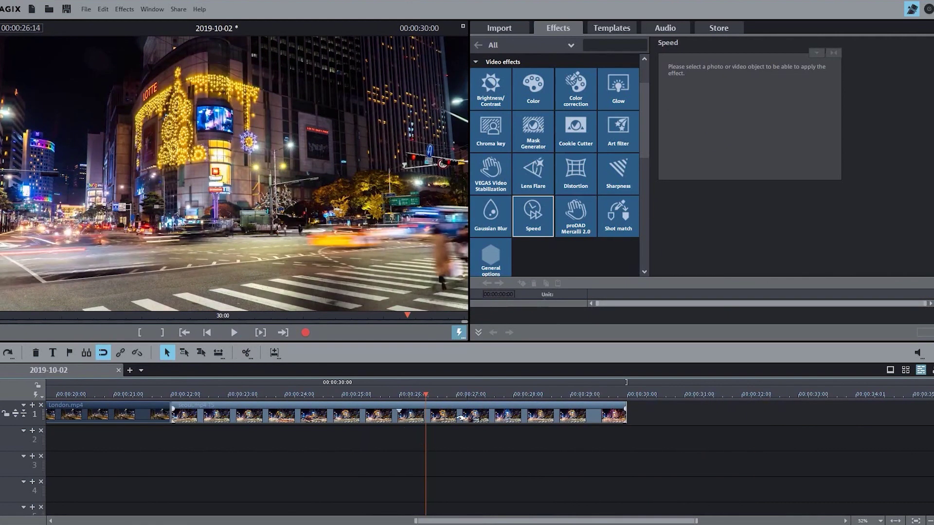
{"action": "scroll", "coordinate": [456, 451], "scroll_direction": "left", "scroll_amount": 6}
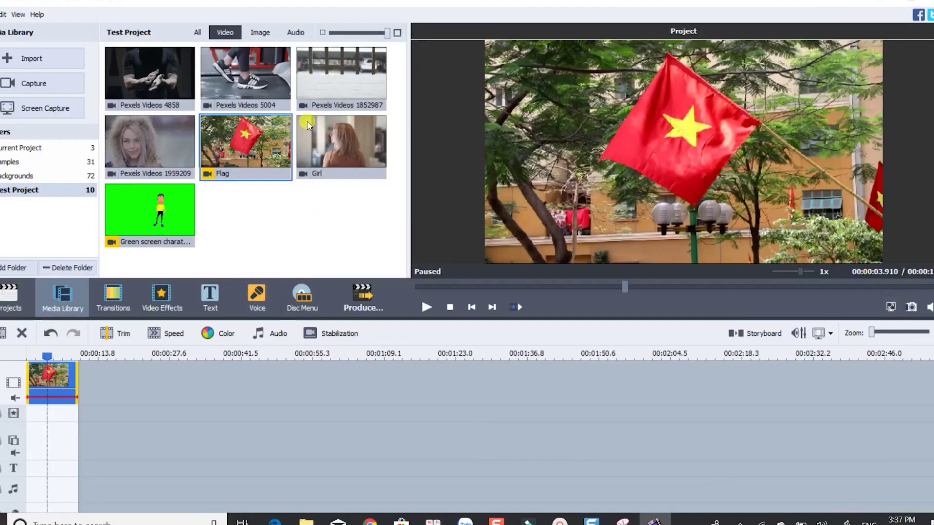
- Add Pexels Videos 5004 to the timeline right after the Girl clip
{"action": "left_click", "coordinate": [84, 374]}
{"action": "left_click", "coordinate": [168, 135]}
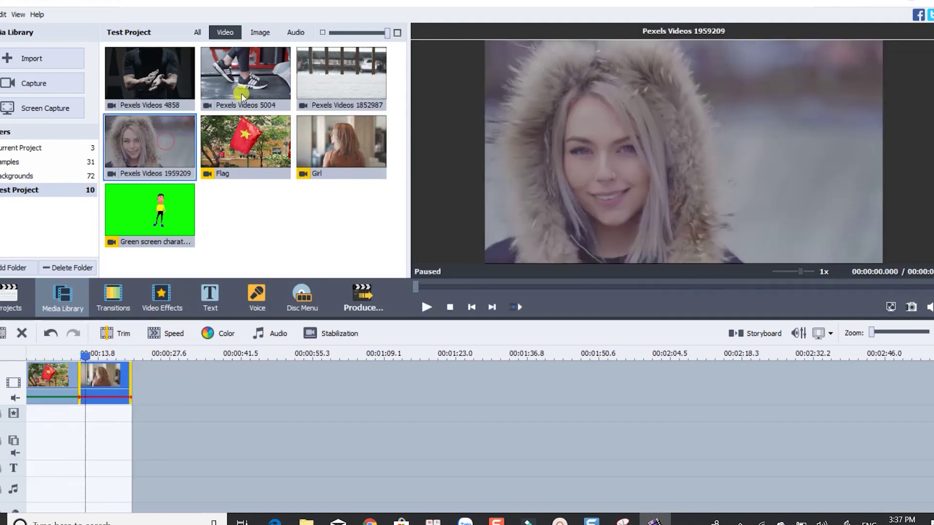
{"action": "left_click_drag", "start_coordinate": [246, 78], "coordinate": [165, 385]}
{"action": "key", "text": "space"}
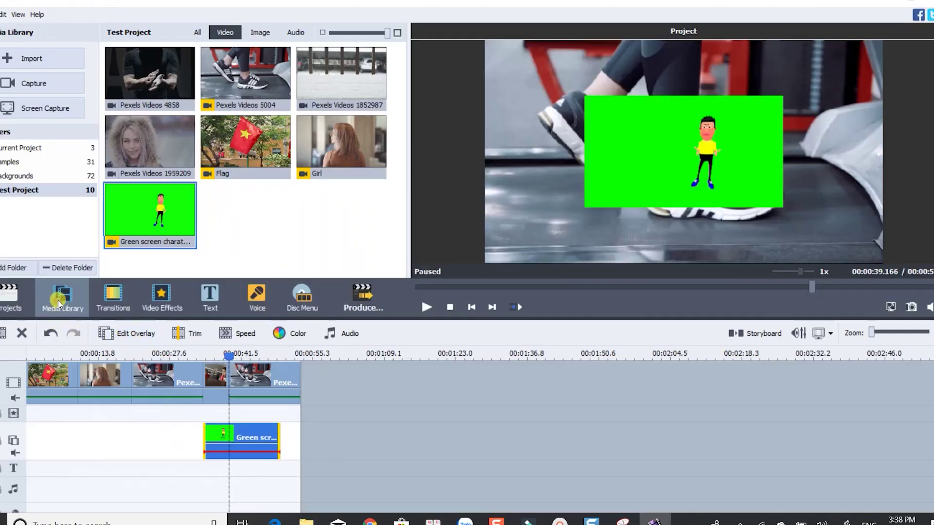
- Insert the Mosaic Clockwise transition between Girl and Pexels Videos 5004
{"action": "left_click", "coordinate": [112, 303]}
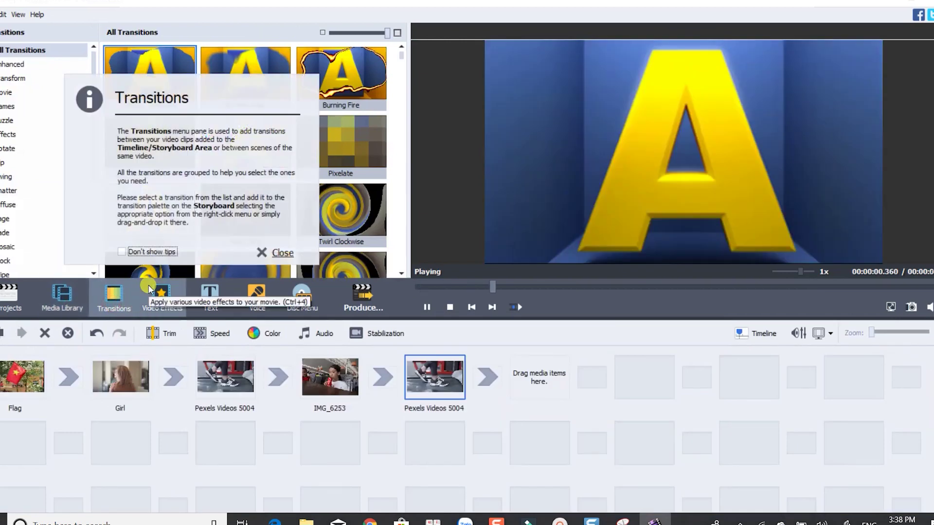
{"action": "left_click", "coordinate": [271, 251]}
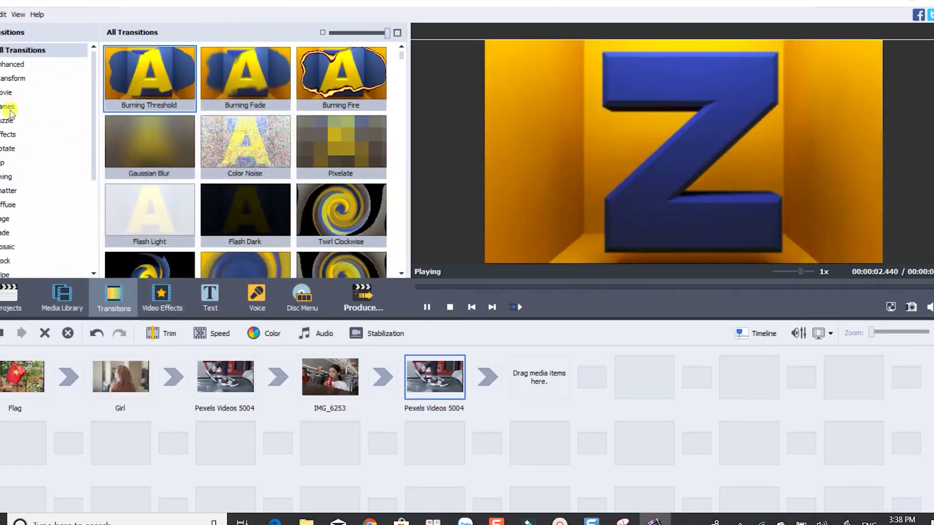
{"action": "scroll", "coordinate": [14, 73], "scroll_direction": "down", "scroll_amount": 2}
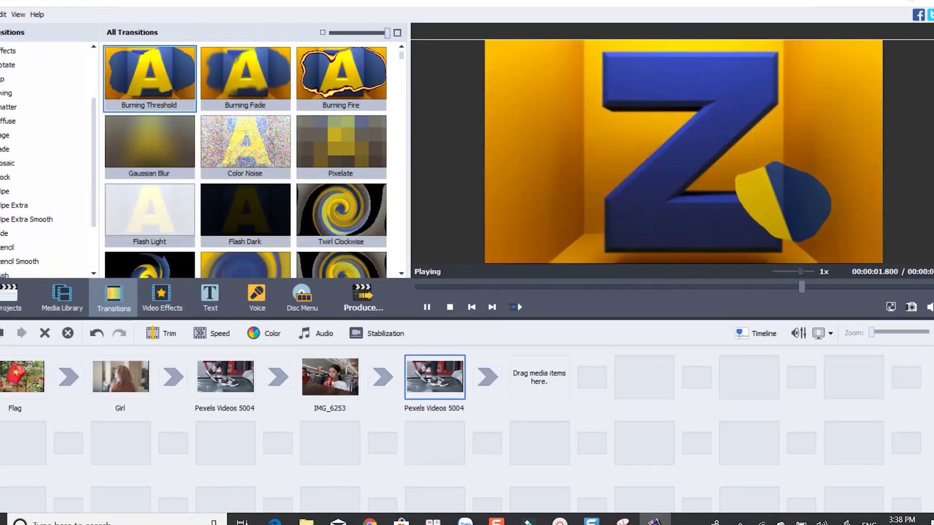
{"action": "left_click", "coordinate": [6, 164]}
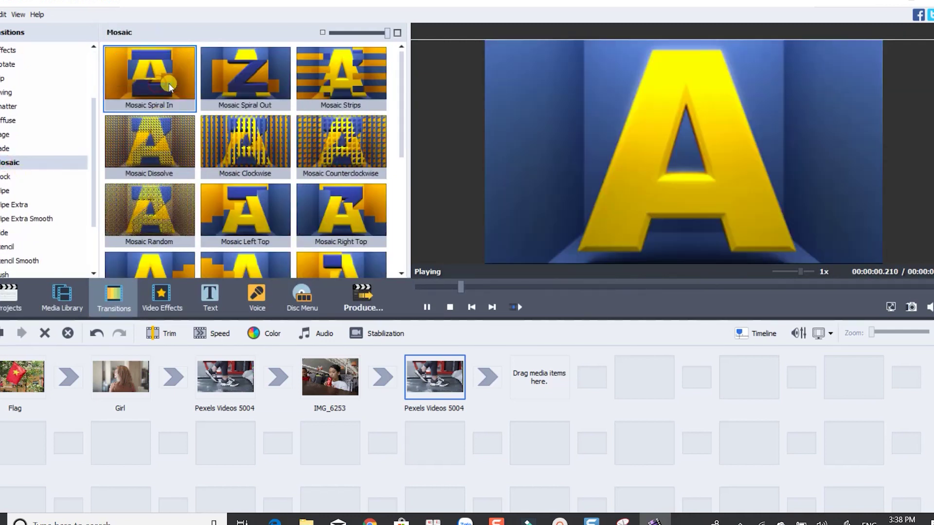
{"action": "left_click_drag", "start_coordinate": [245, 141], "coordinate": [169, 372]}
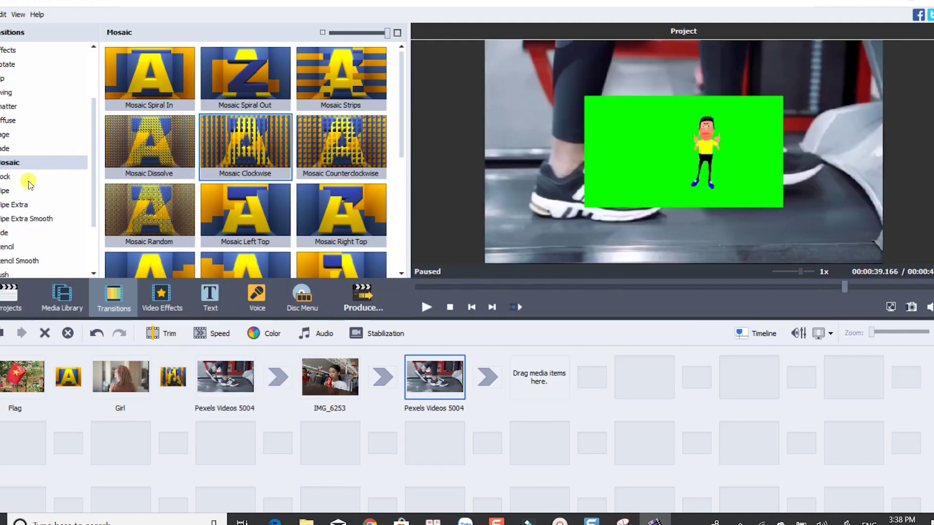
{"action": "left_click", "coordinate": [4, 191]}
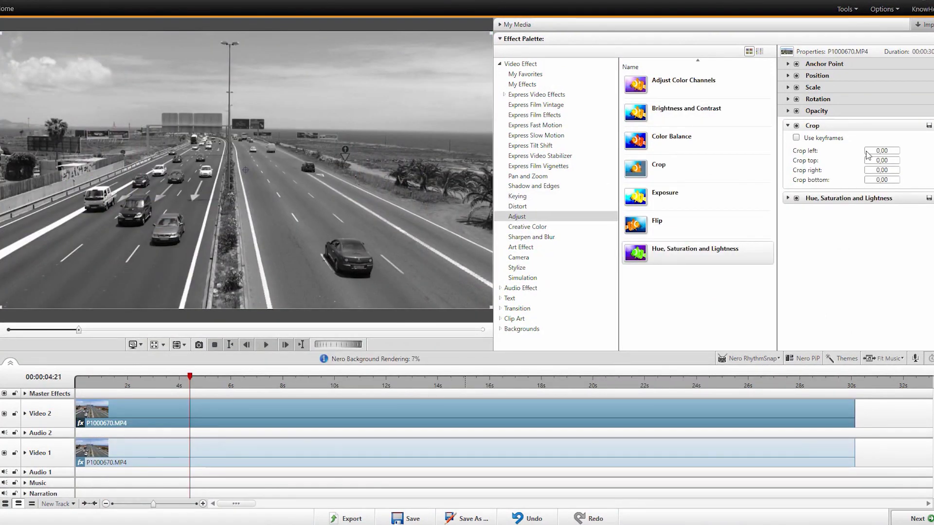
- Raise the P1000670.MP4 clip's Crop left value to 39
{"action": "scroll", "coordinate": [872, 155], "scroll_direction": "up", "scroll_amount": 4}
{"action": "left_click_drag", "start_coordinate": [880, 155], "coordinate": [888, 156]}
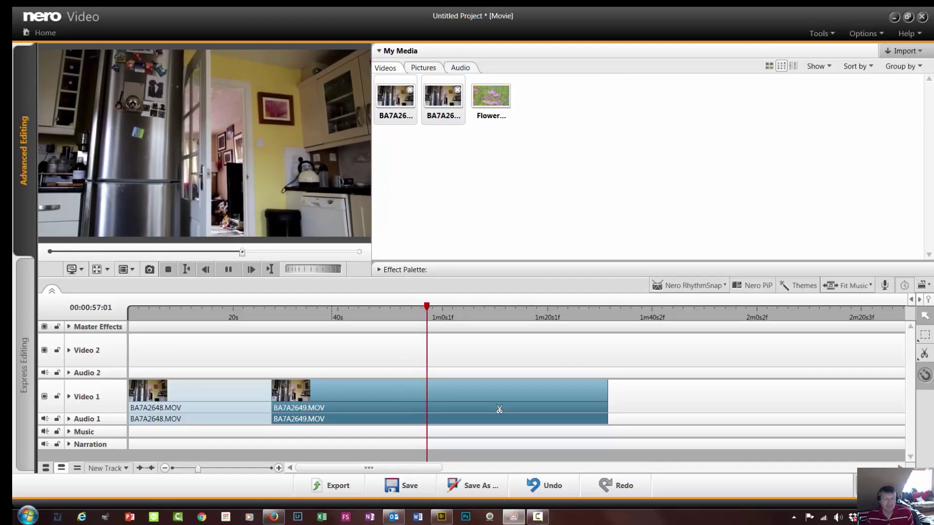
- Split BA7A2649.MOV into two pieces at 00:01:04:04
{"action": "key", "text": "Left"}
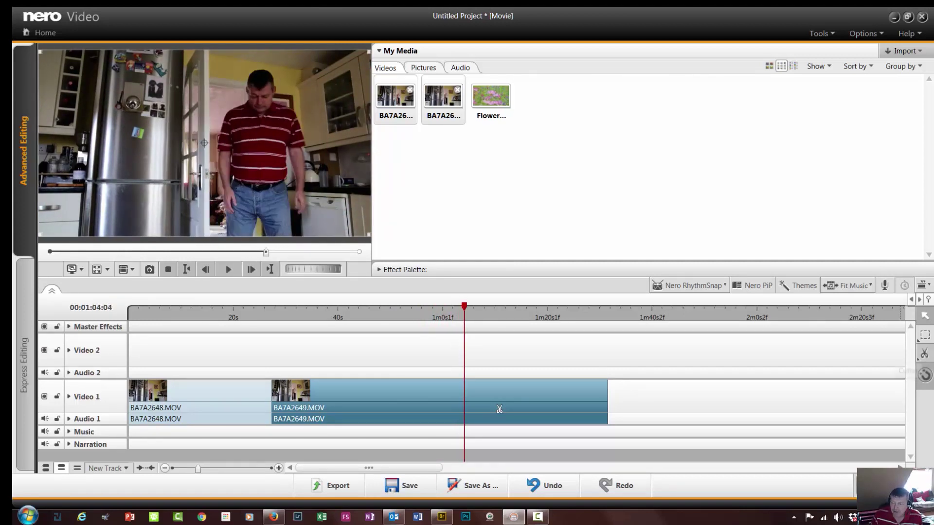
{"action": "left_click", "coordinate": [499, 410]}
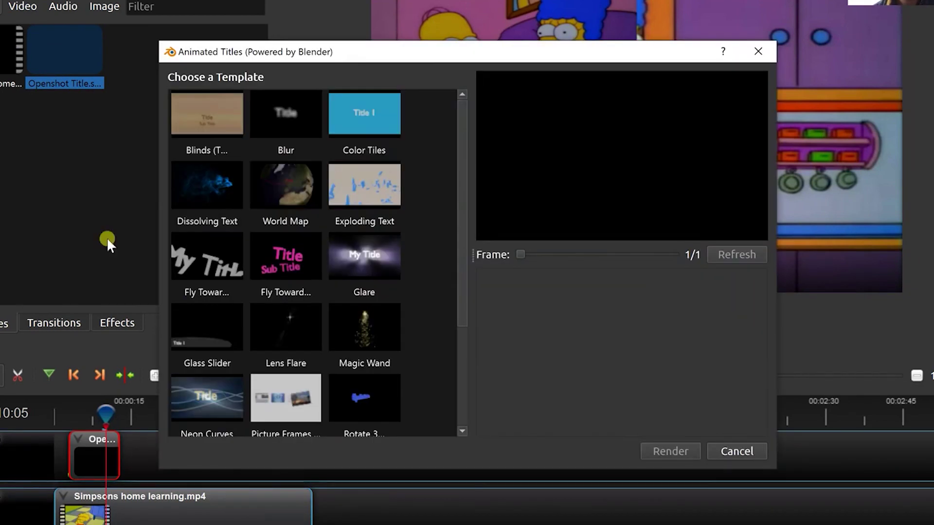
- Try the World Map animated title, dismiss the missing-Blender error, and show the transitions
{"action": "left_click", "coordinate": [323, 203]}
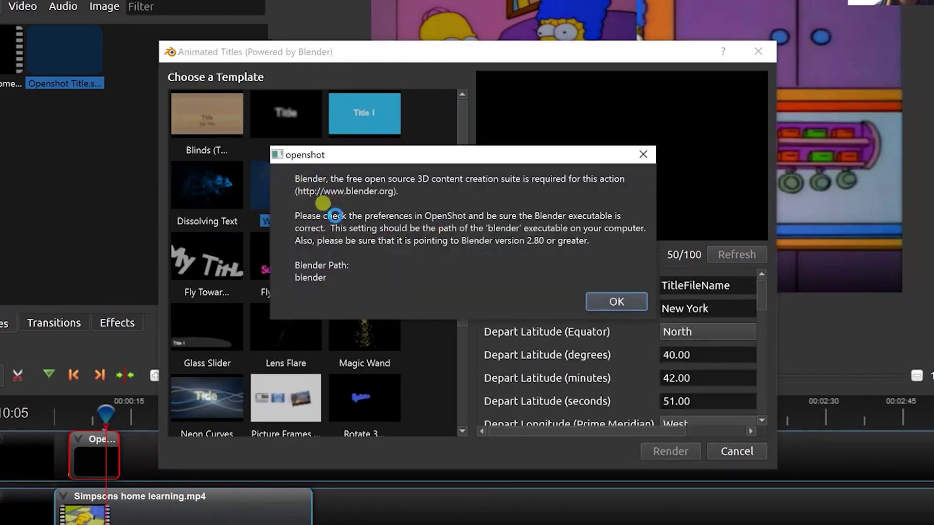
{"action": "key", "text": "Return"}
{"action": "scroll", "coordinate": [384, 308], "scroll_direction": "down", "scroll_amount": 3}
{"action": "scroll", "coordinate": [399, 317], "scroll_direction": "up", "scroll_amount": 3}
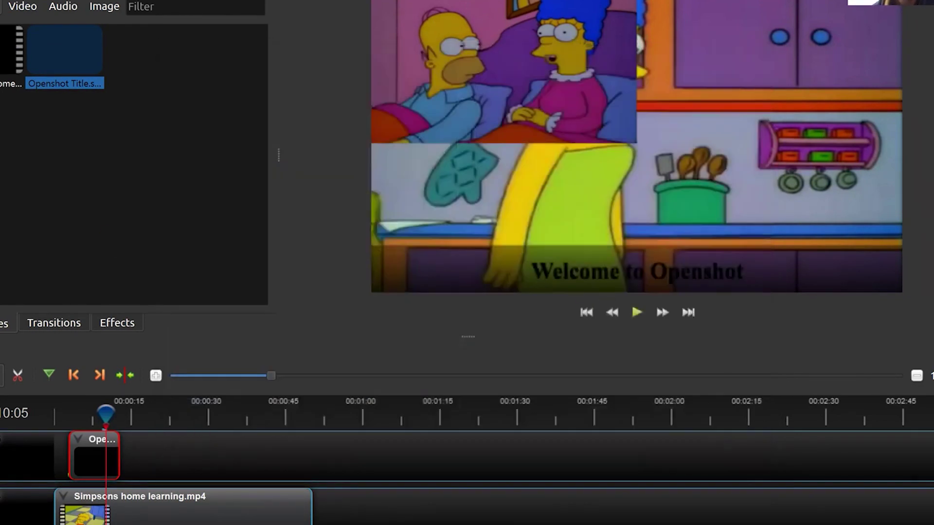
{"action": "left_click", "coordinate": [51, 323]}
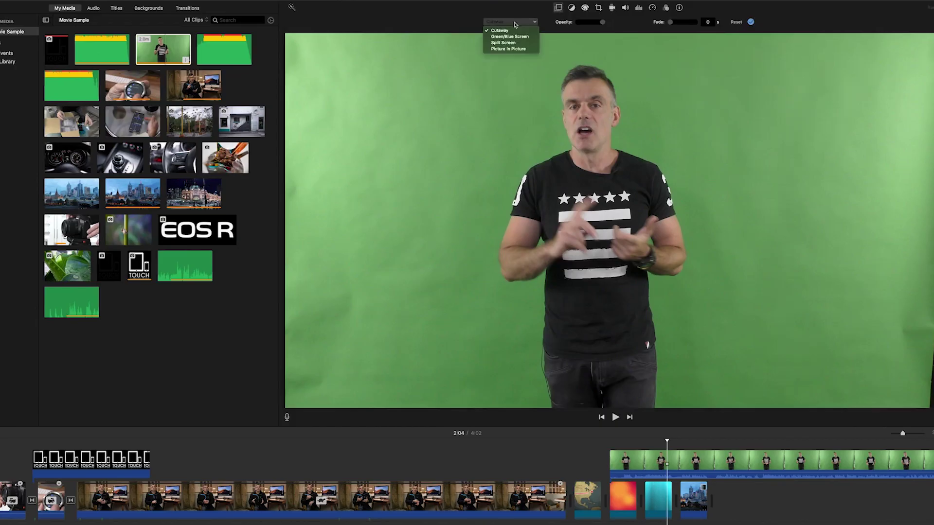
- Play the presenter keyed over the city skyline, then set the other project's overlay to Split Screen
{"action": "key", "text": "space"}
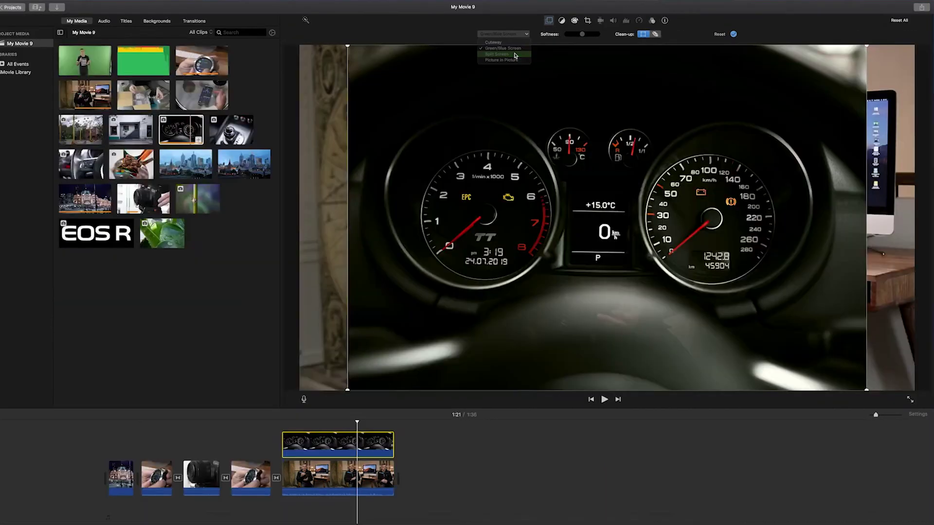
{"action": "left_click", "coordinate": [515, 55]}
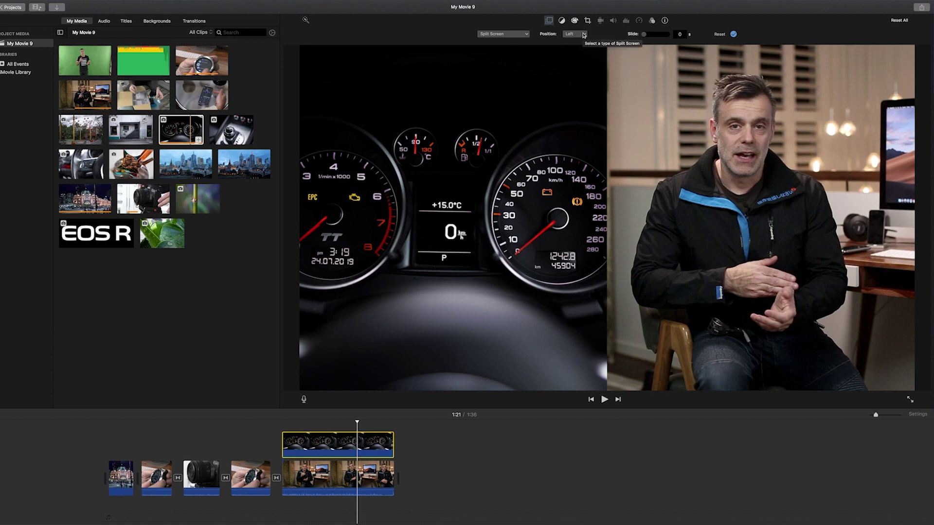
- Set the split-screen Position to Right so the dashboard shows on the right
{"action": "left_click", "coordinate": [582, 48]}
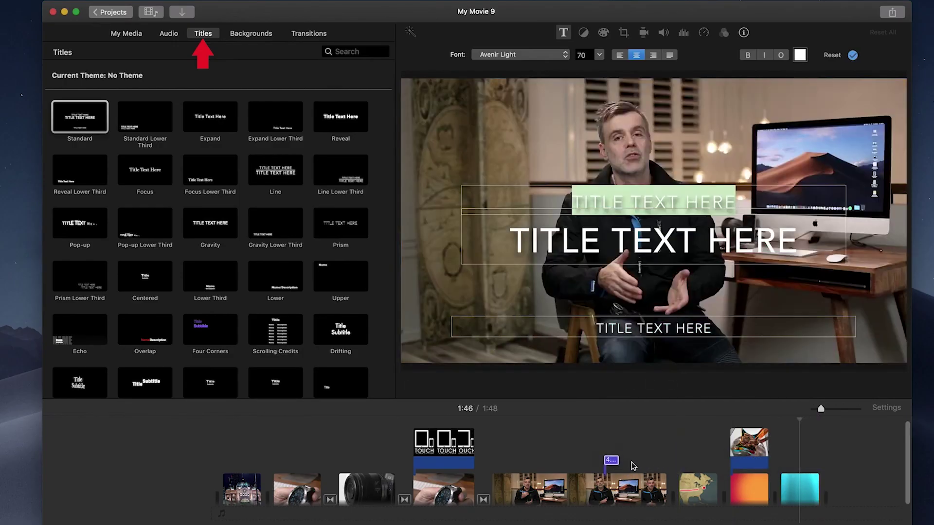